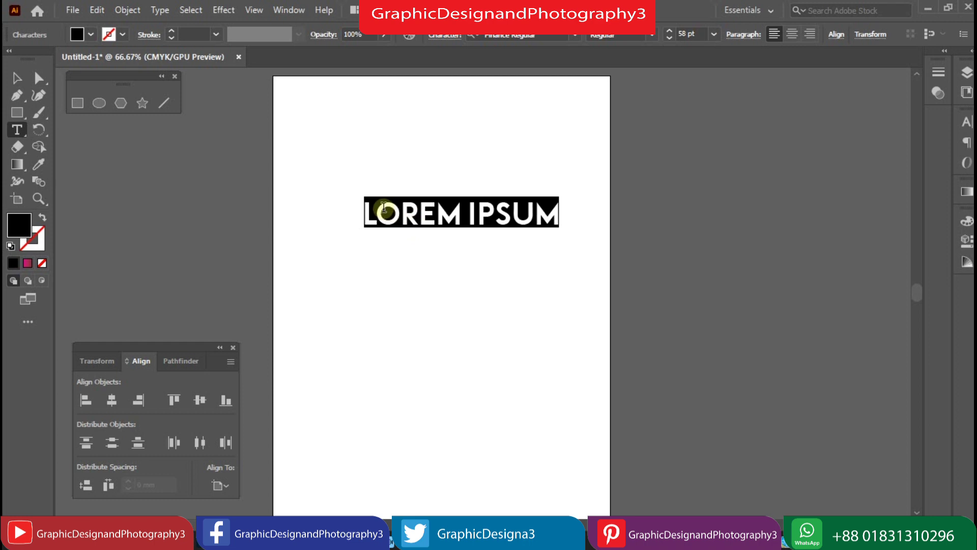
Replace the LOREM IPSUM headline with the single letter O.
{"action": "type", "text": "O"}
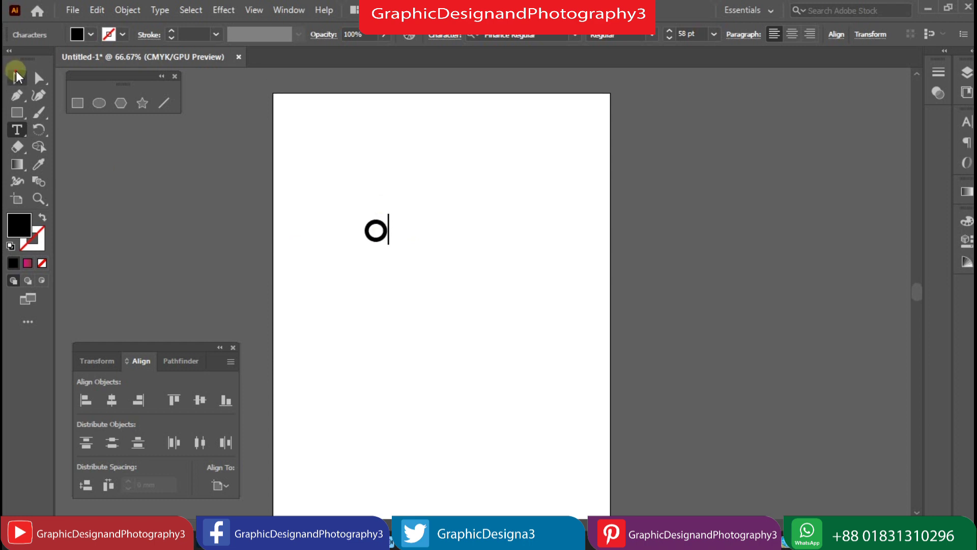
Enlarge the letter O and move it toward the page centre.
{"action": "left_click", "coordinate": [17, 77]}
{"action": "left_click_drag", "start_coordinate": [390, 244], "coordinate": [473, 320]}
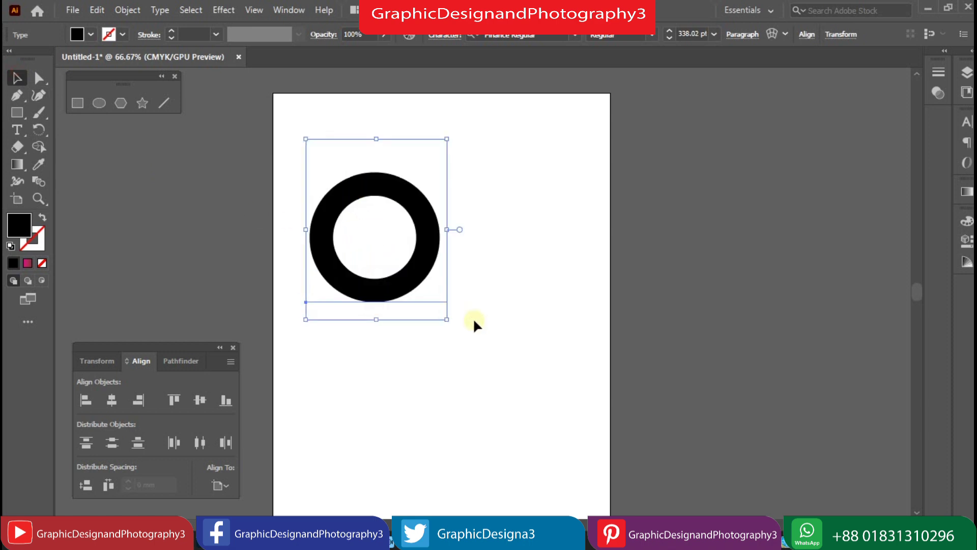
{"action": "left_click_drag", "start_coordinate": [448, 319], "coordinate": [451, 322]}
{"action": "left_click_drag", "start_coordinate": [442, 271], "coordinate": [533, 350]}
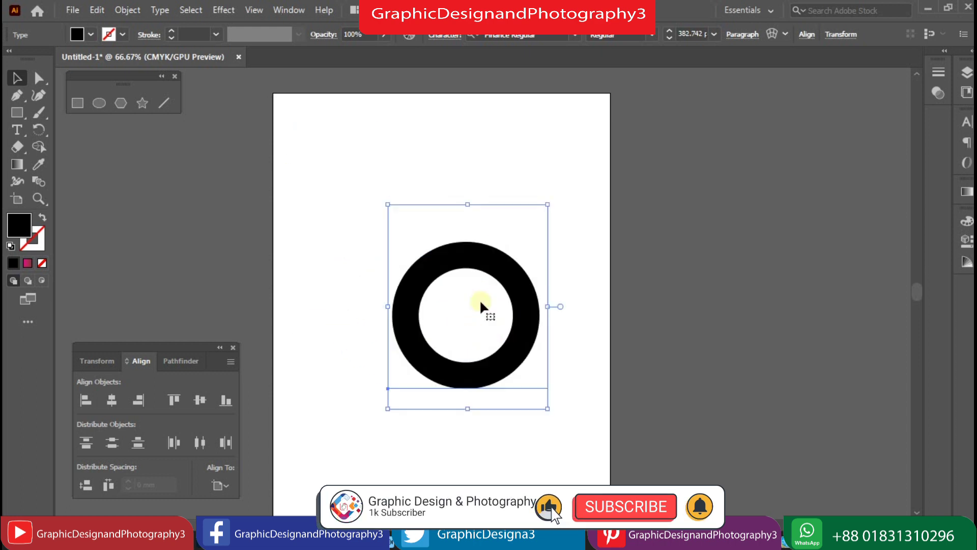
Draw a tall black bar along the O's left side as the stem.
{"action": "left_click", "coordinate": [73, 106]}
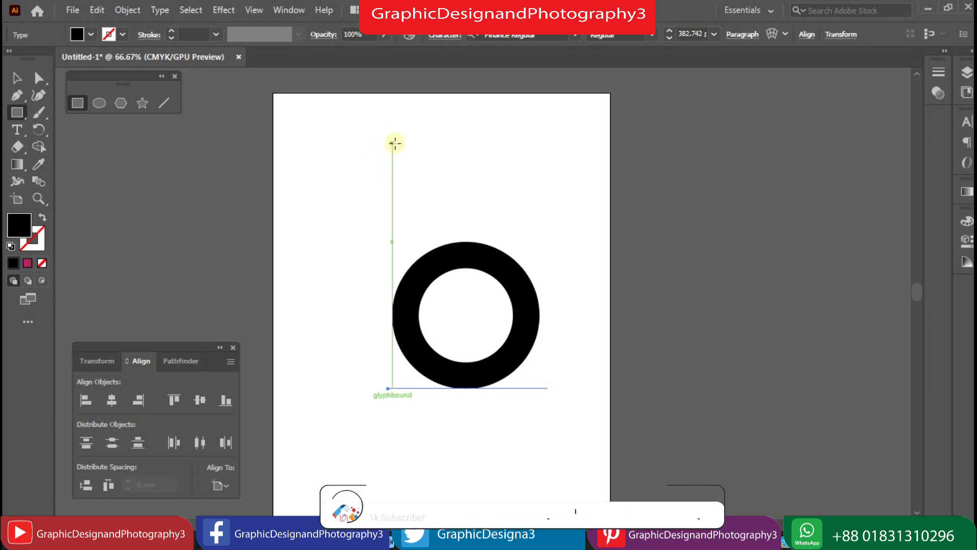
{"action": "left_click_drag", "start_coordinate": [392, 142], "coordinate": [418, 388]}
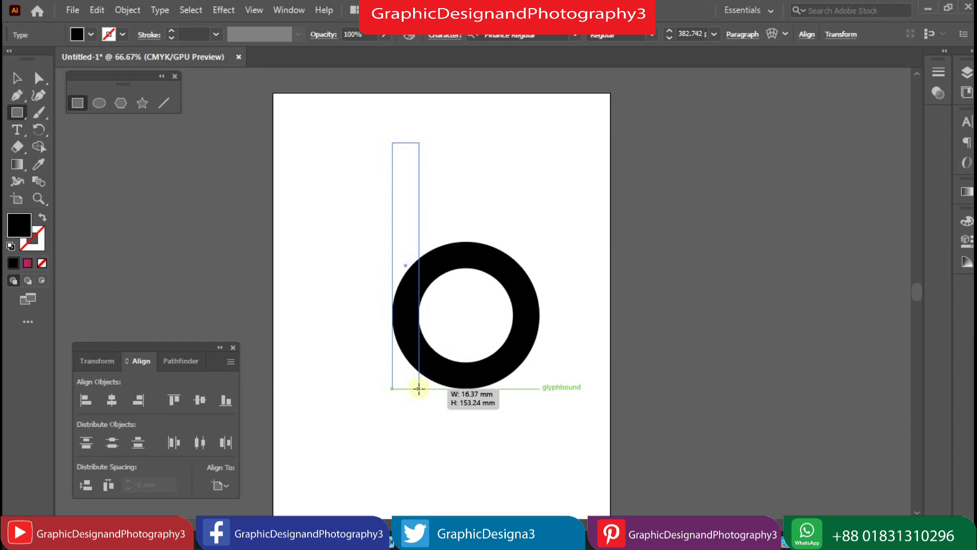
{"action": "left_click_drag", "start_coordinate": [419, 388], "coordinate": [418, 388]}
{"action": "left_click", "coordinate": [17, 78]}
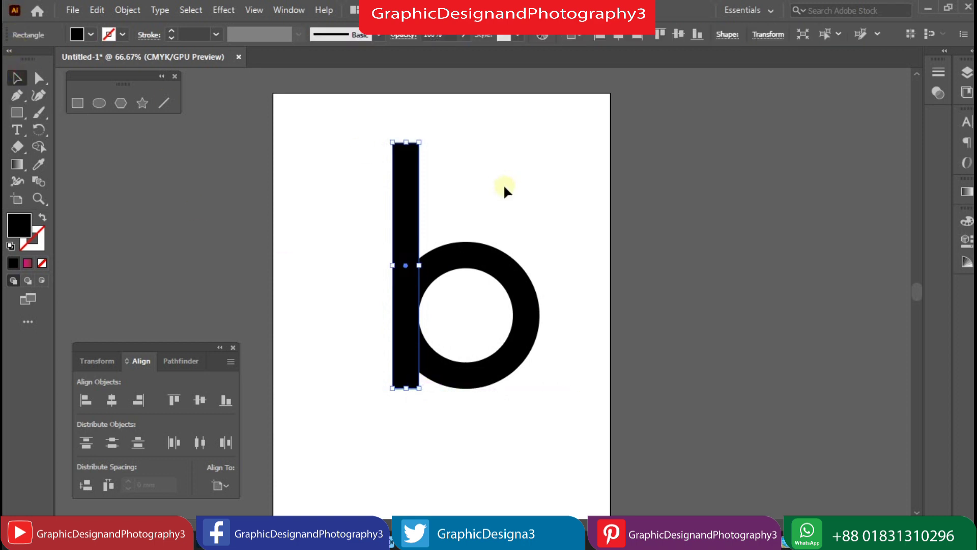
{"action": "left_click", "coordinate": [499, 185]}
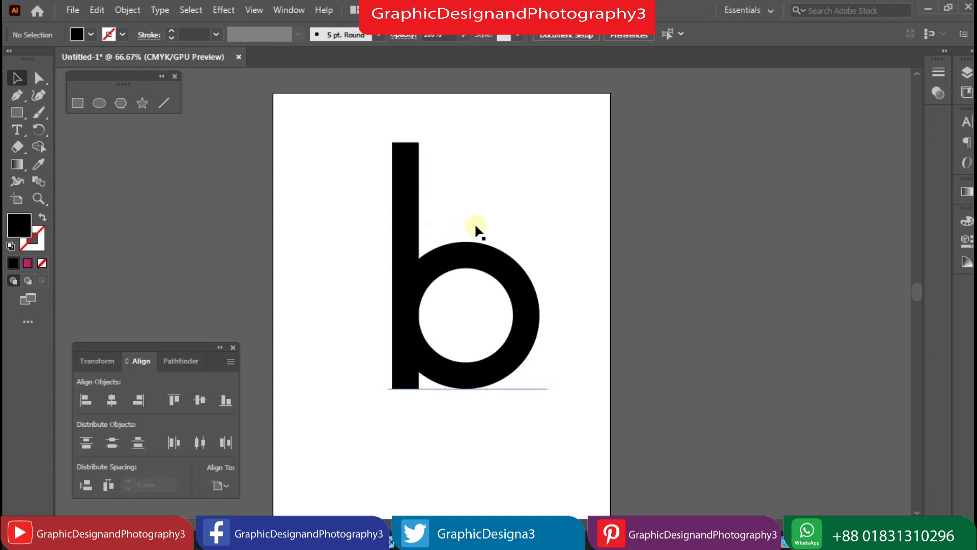
Convert the O text to outlines.
{"action": "left_click", "coordinate": [478, 257]}
{"action": "right_click", "coordinate": [478, 257]}
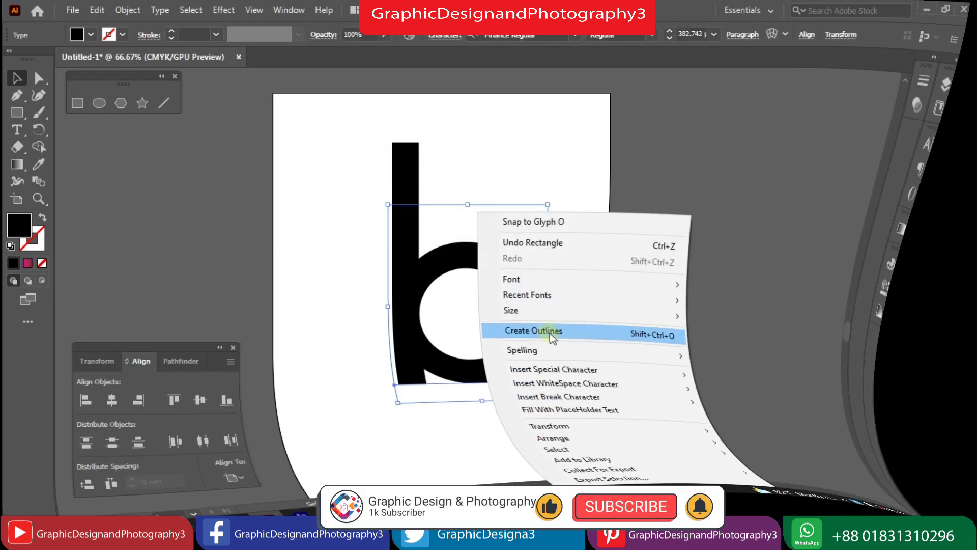
{"action": "left_click", "coordinate": [547, 331]}
Select the stem and ring and merge them with the Shape Builder.
{"action": "left_click", "coordinate": [484, 189]}
{"action": "left_click_drag", "start_coordinate": [375, 170], "coordinate": [470, 316]}
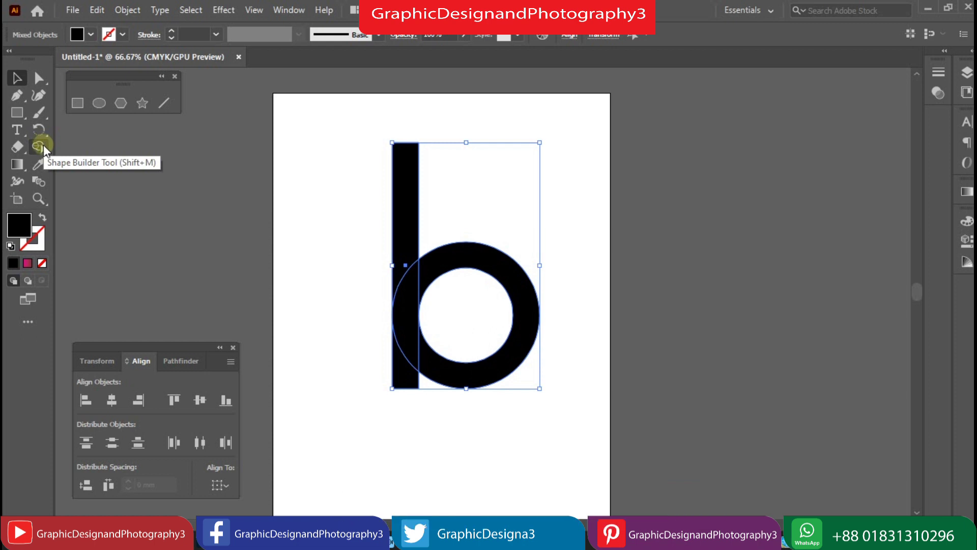
{"action": "left_click", "coordinate": [44, 145]}
{"action": "left_click_drag", "start_coordinate": [408, 249], "coordinate": [427, 277]}
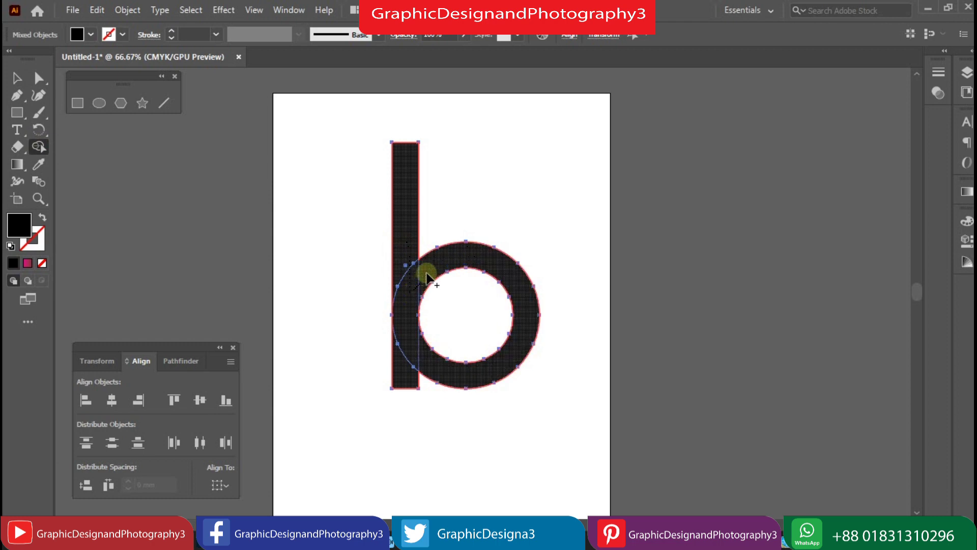
{"action": "left_click_drag", "start_coordinate": [427, 276], "coordinate": [424, 274]}
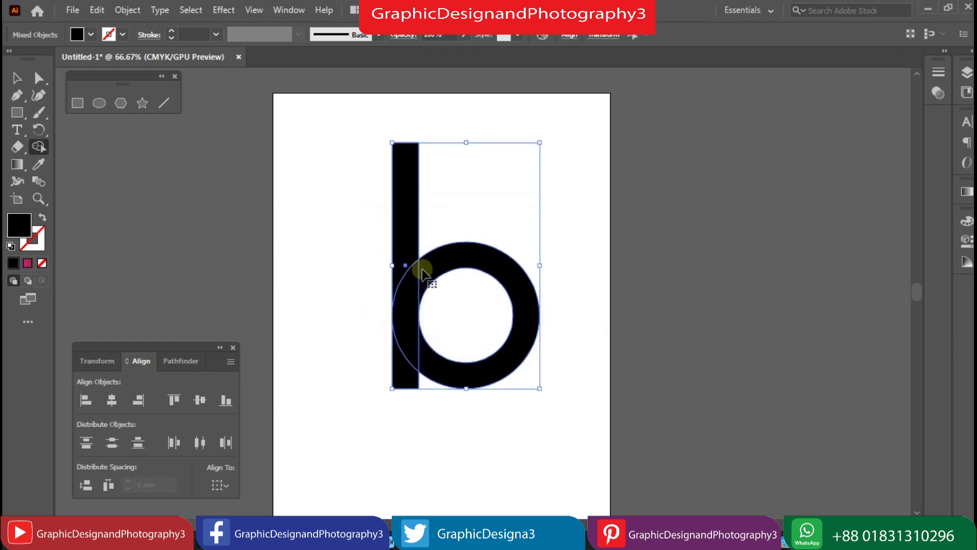
{"action": "left_click", "coordinate": [17, 78]}
{"action": "left_click", "coordinate": [281, 181]}
Nudge the stem slightly right and merge the ring with the upper stem.
{"action": "left_click", "coordinate": [416, 220]}
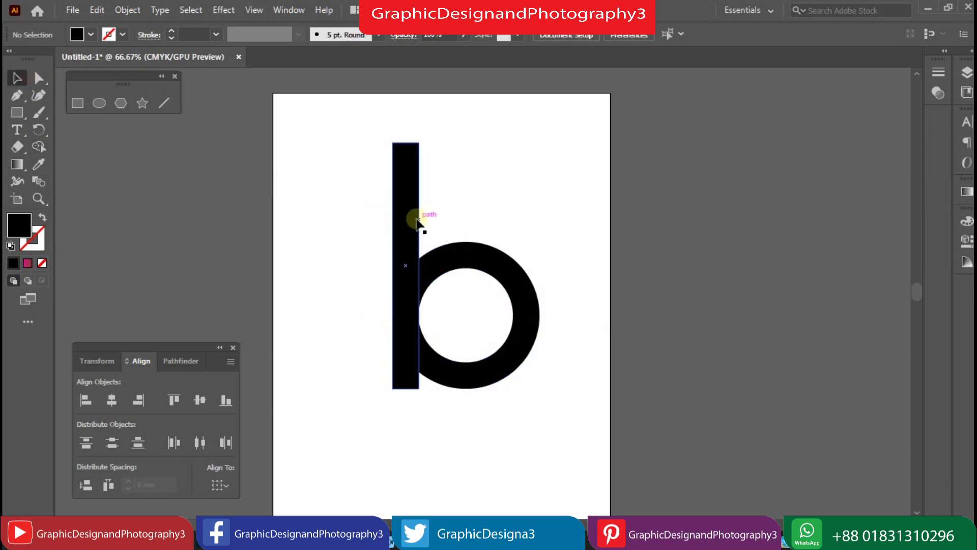
{"action": "left_click_drag", "start_coordinate": [415, 220], "coordinate": [417, 220]}
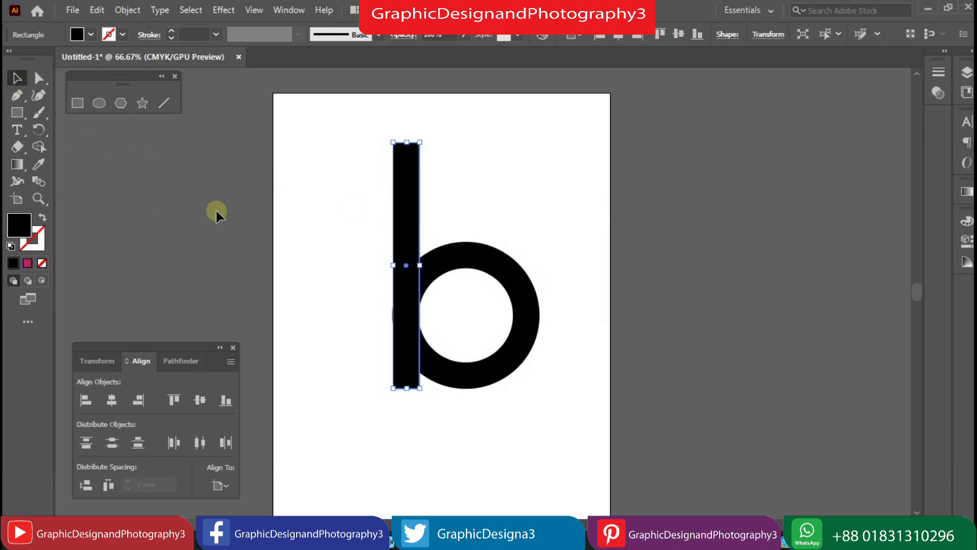
{"action": "left_click", "coordinate": [498, 356], "text": "shift"}
{"action": "left_click", "coordinate": [39, 147]}
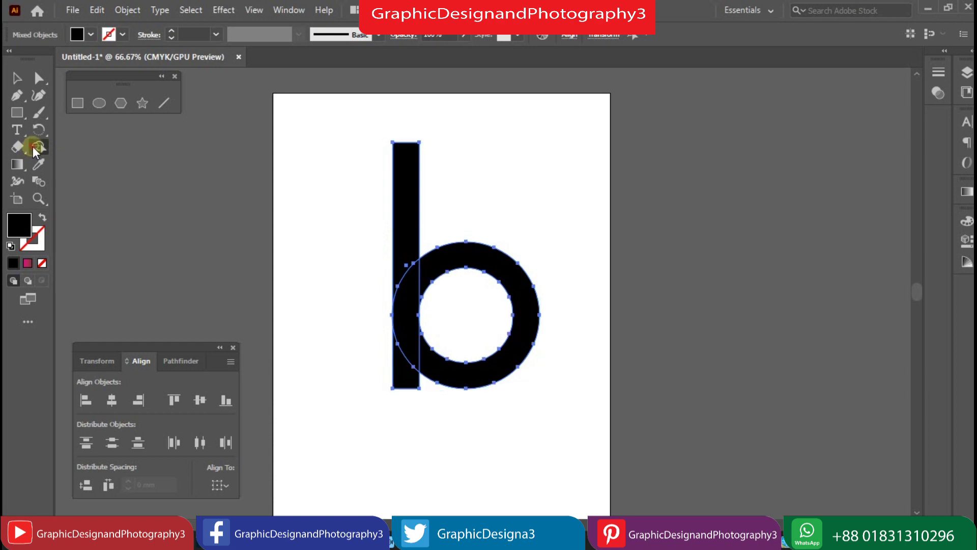
{"action": "mouse_move", "coordinate": [427, 352]}
{"action": "left_mouse_down"}
{"action": "mouse_move", "coordinate": [404, 246]}
{"action": "mouse_move", "coordinate": [389, 268]}
{"action": "left_mouse_up"}
Inspect the leftover piece at the stem's bottom, then select the whole b.
{"action": "left_click", "coordinate": [17, 77]}
{"action": "left_click", "coordinate": [404, 391]}
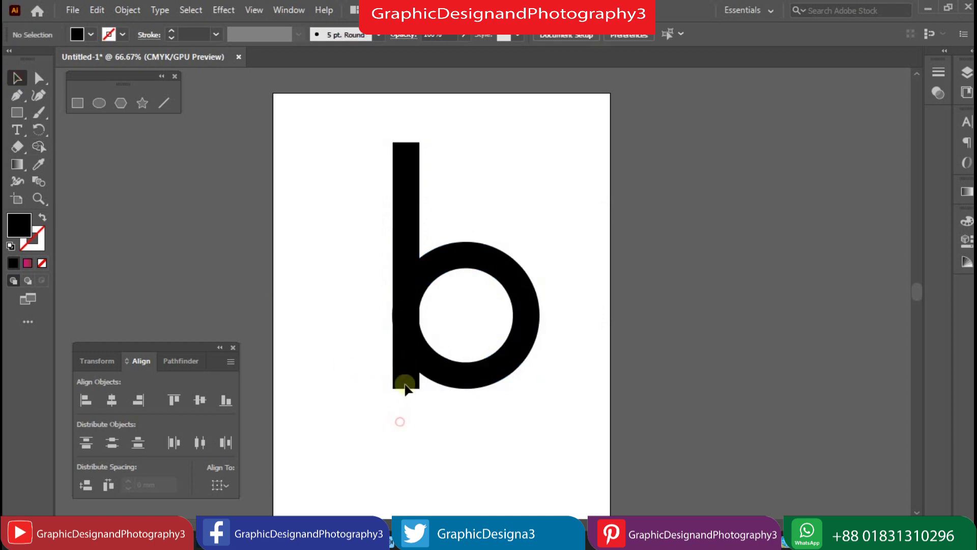
{"action": "double_click", "coordinate": [405, 381]}
{"action": "double_click", "coordinate": [284, 87]}
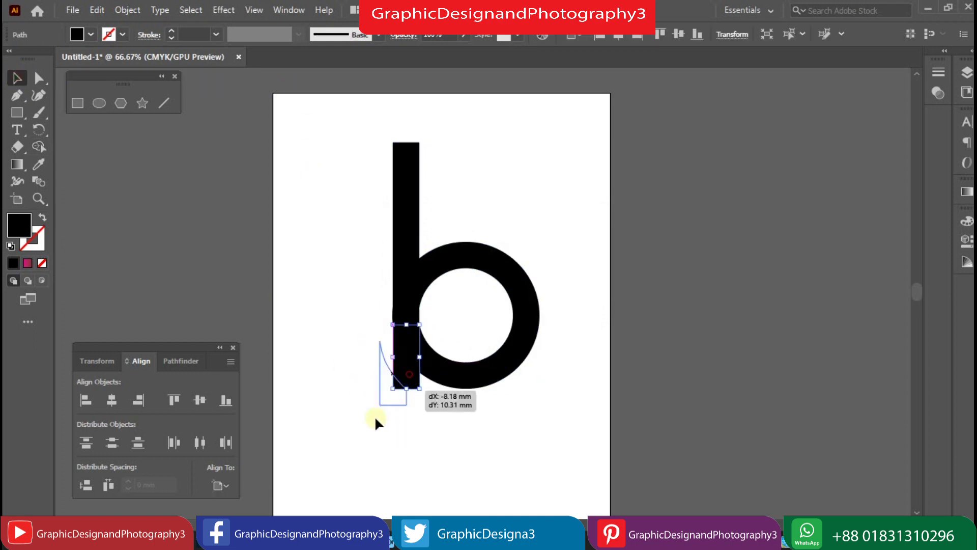
{"action": "left_click_drag", "start_coordinate": [412, 385], "coordinate": [369, 432]}
{"action": "key", "text": "ctrl+z"}
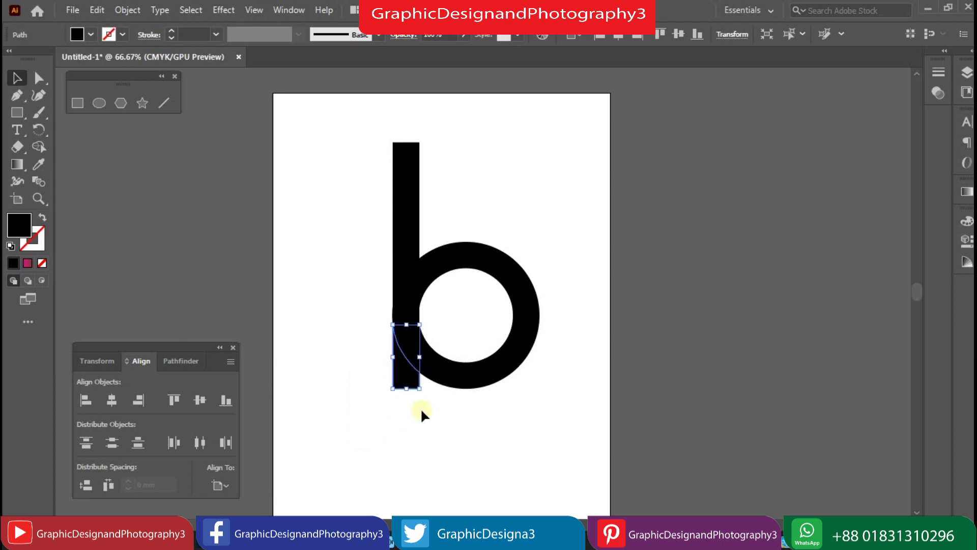
{"action": "left_click", "coordinate": [459, 441]}
{"action": "left_click", "coordinate": [411, 279]}
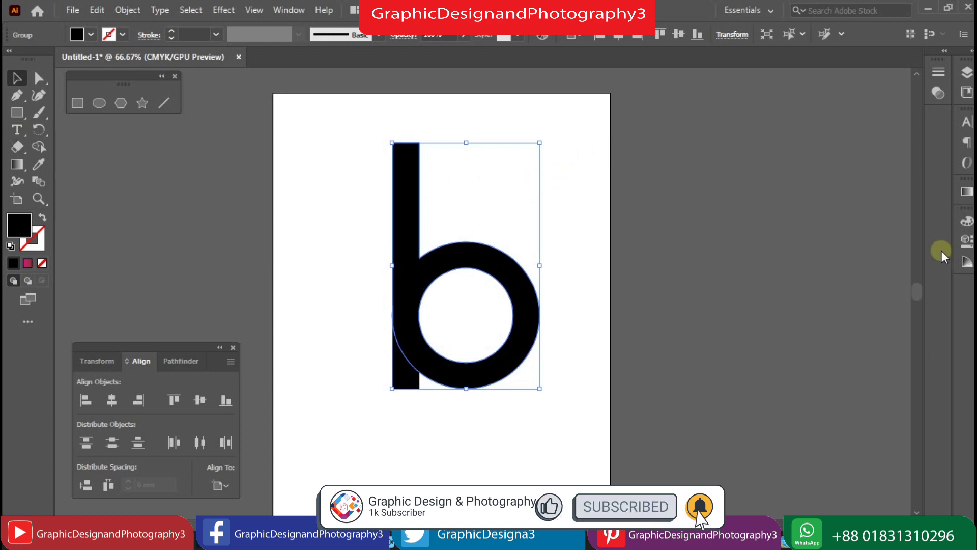
Draw a small square near the top-right corner and give it a gradient fill.
{"action": "left_click", "coordinate": [17, 113]}
{"action": "left_click_drag", "start_coordinate": [574, 119], "coordinate": [629, 168]}
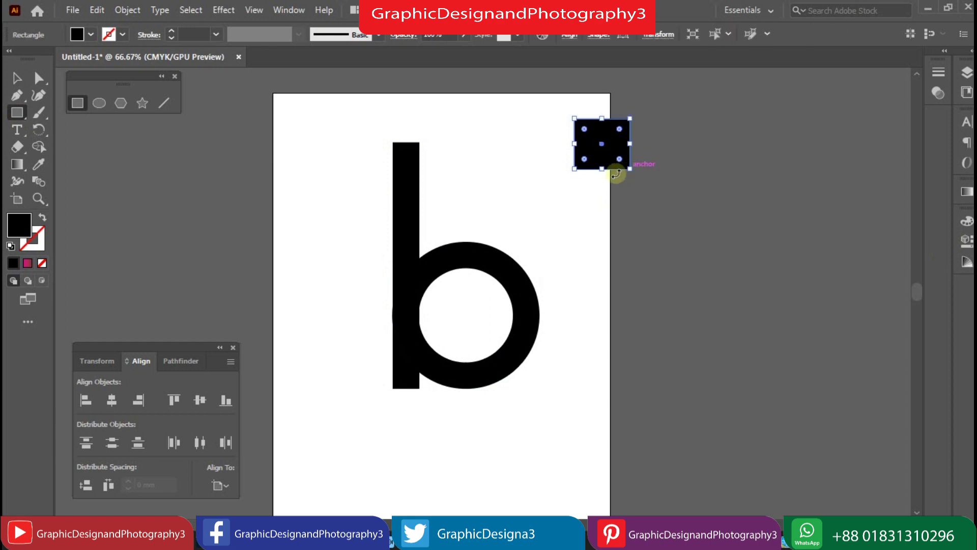
{"action": "left_click", "coordinate": [91, 34]}
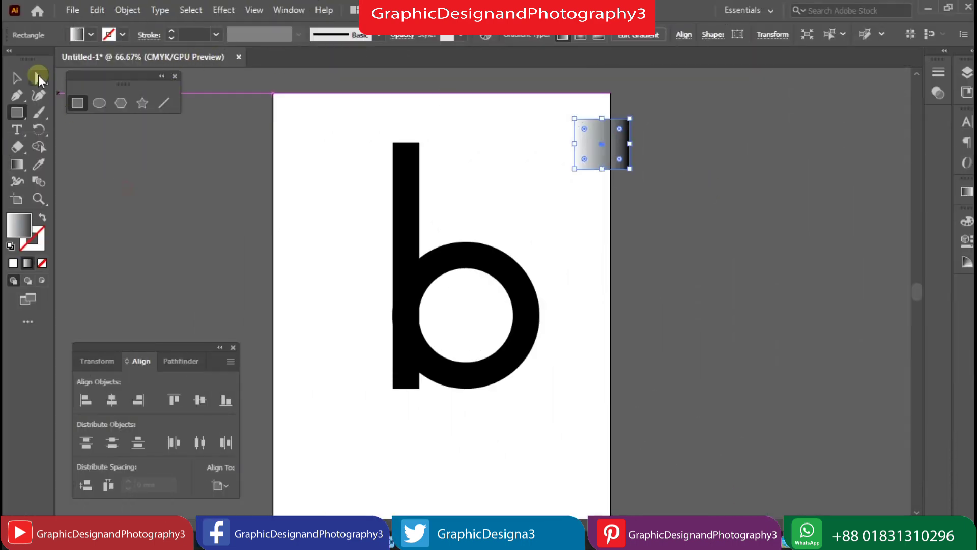
{"action": "left_click", "coordinate": [17, 78]}
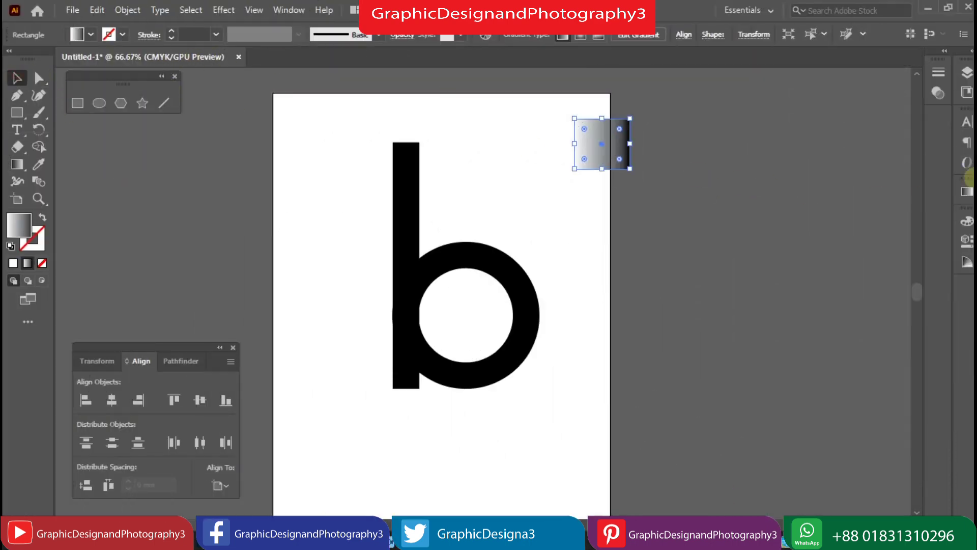
{"action": "left_click", "coordinate": [967, 191]}
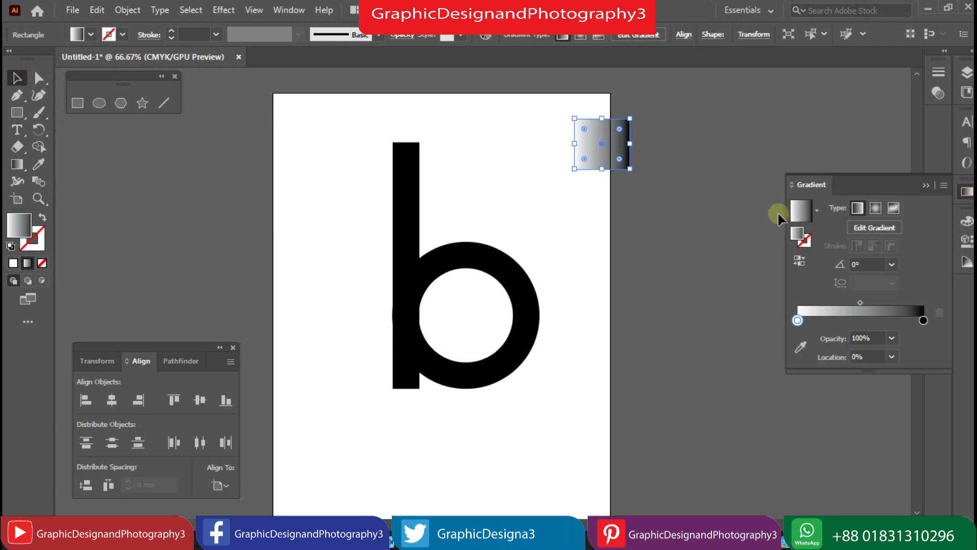
Add a middle stop and make all three gradient stops magenta from swatches.
{"action": "double_click", "coordinate": [797, 321]}
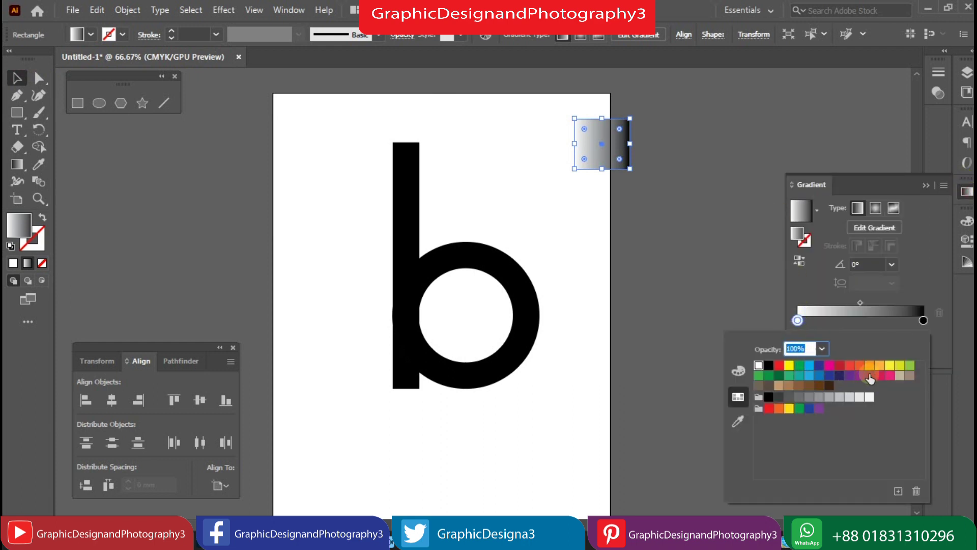
{"action": "left_click", "coordinate": [829, 365]}
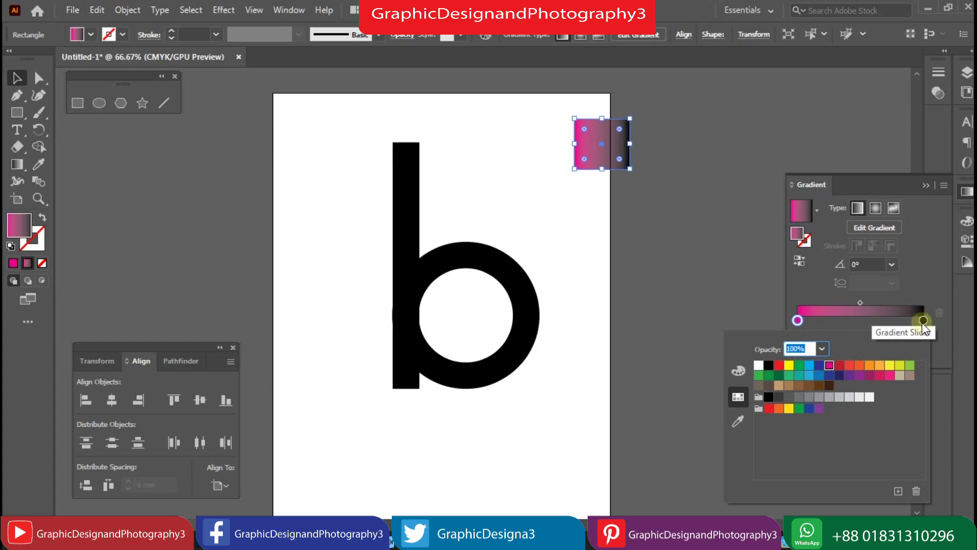
{"action": "left_click", "coordinate": [859, 324]}
{"action": "left_click", "coordinate": [863, 321]}
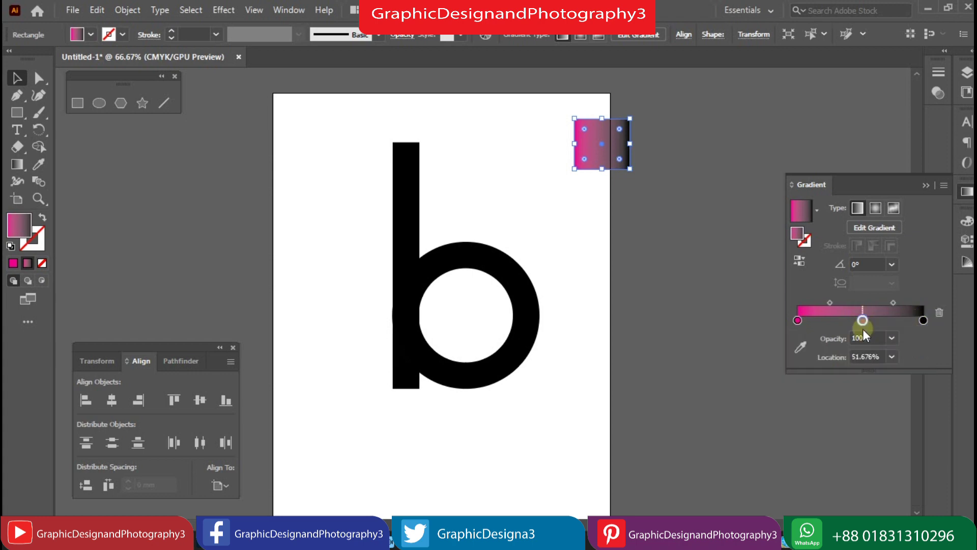
{"action": "double_click", "coordinate": [862, 320]}
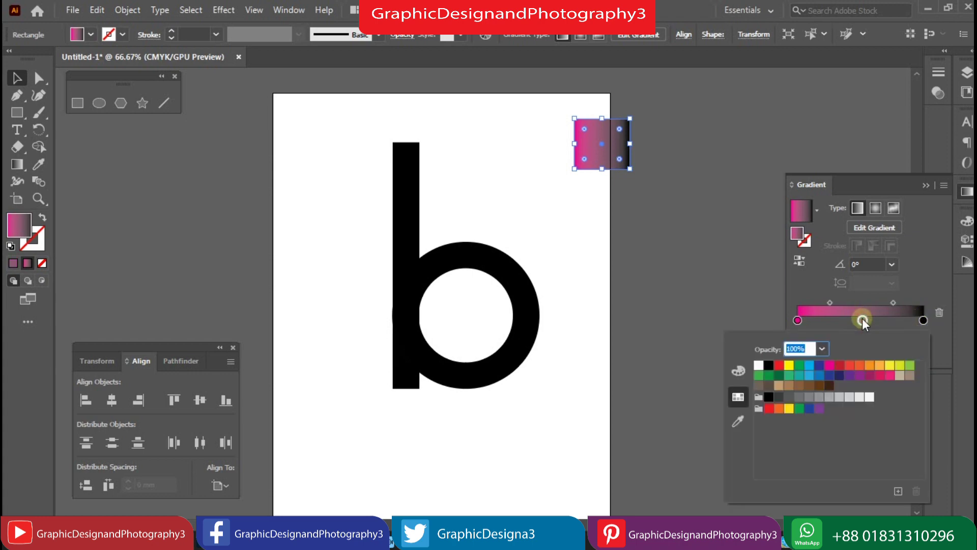
{"action": "left_click", "coordinate": [827, 366]}
{"action": "left_click", "coordinate": [923, 320]}
{"action": "double_click", "coordinate": [924, 321]}
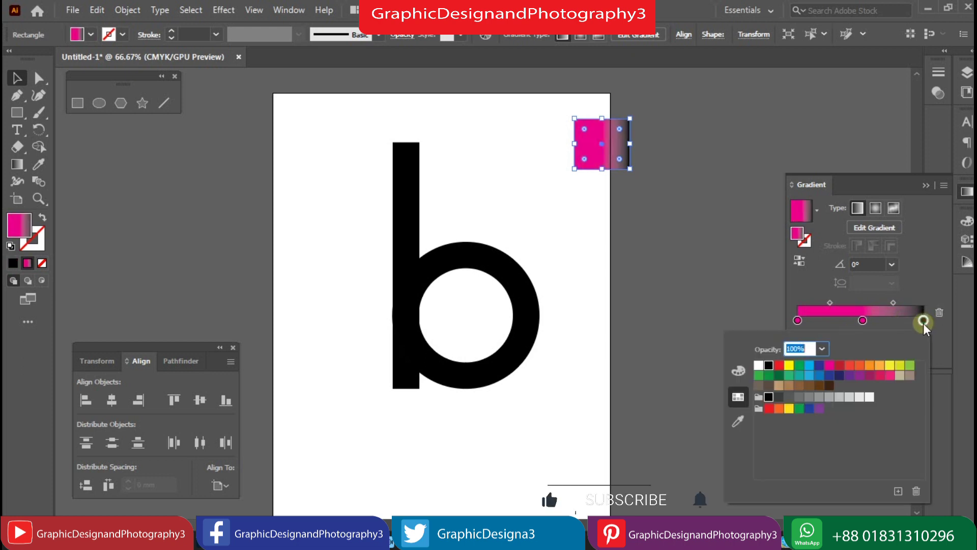
{"action": "left_click", "coordinate": [828, 367]}
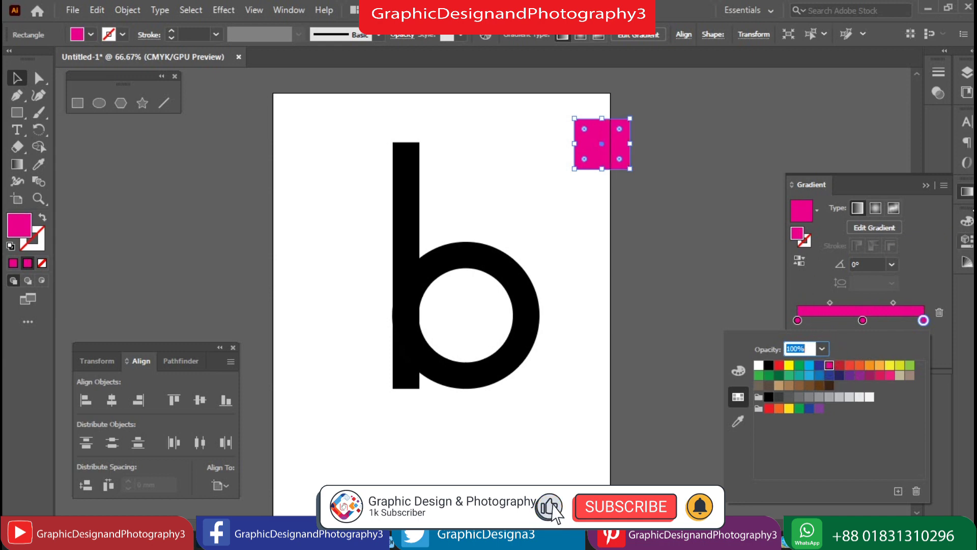
Set the left gradient stop to magenta 83 in CMYK.
{"action": "left_click", "coordinate": [963, 226]}
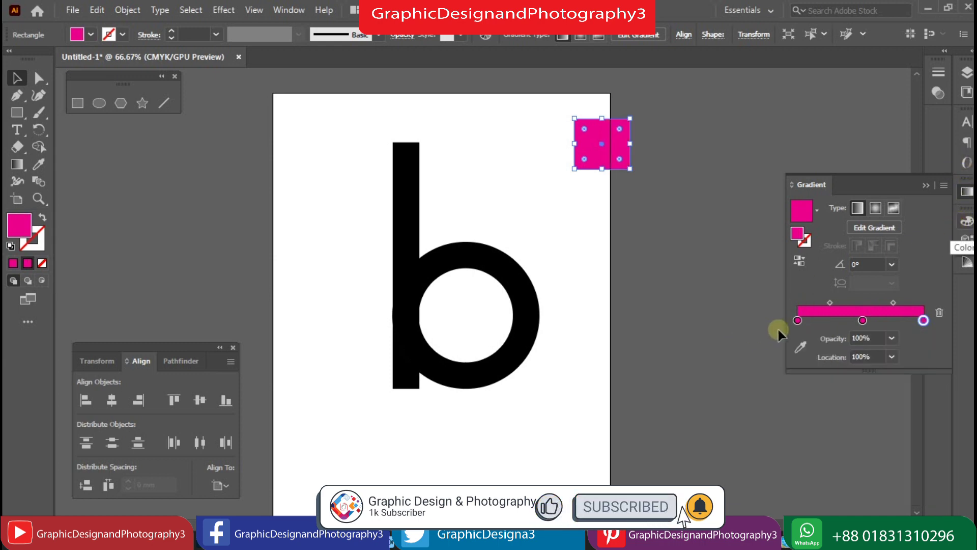
{"action": "left_click", "coordinate": [797, 320]}
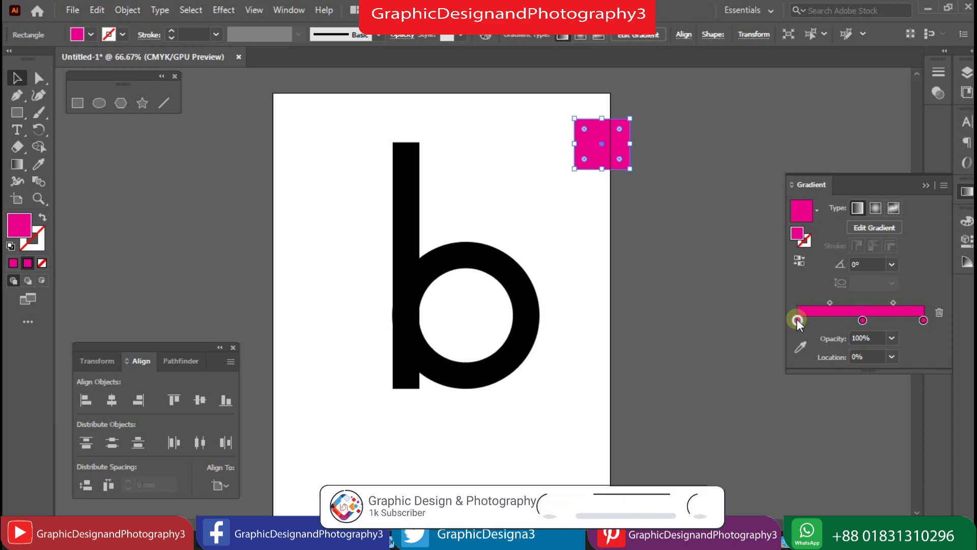
{"action": "double_click", "coordinate": [797, 320]}
{"action": "left_click", "coordinate": [739, 371]}
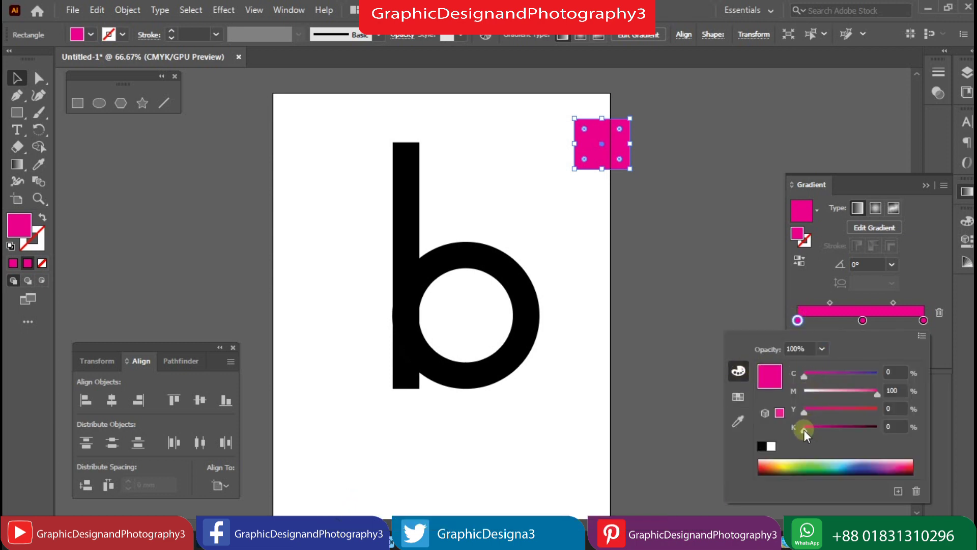
{"action": "mouse_move", "coordinate": [877, 394]}
{"action": "left_mouse_down"}
{"action": "mouse_move", "coordinate": [865, 393]}
{"action": "mouse_move", "coordinate": [877, 393]}
{"action": "left_mouse_up"}
Lighten the middle stop to magenta 82 and darken the right stop to black 22.
{"action": "left_click", "coordinate": [863, 317]}
{"action": "double_click", "coordinate": [862, 317]}
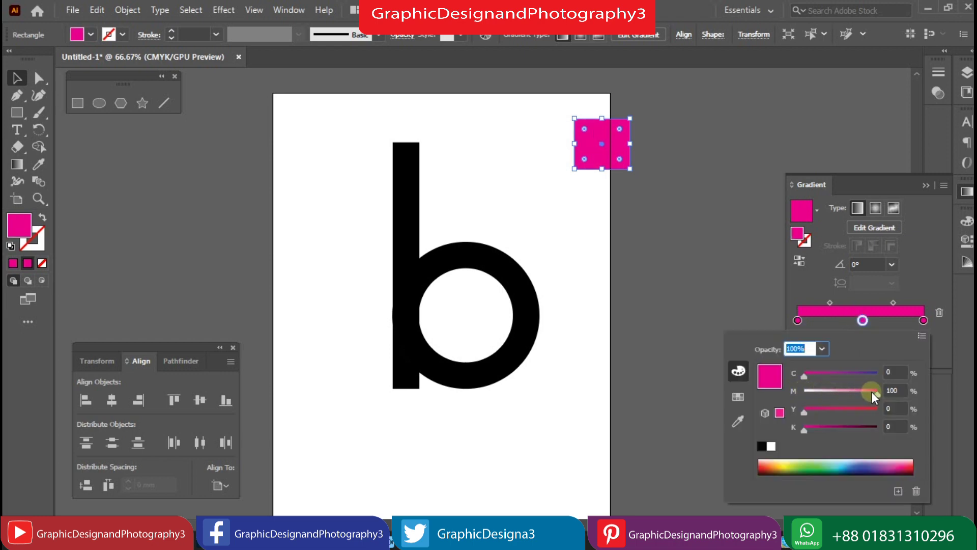
{"action": "left_click_drag", "start_coordinate": [871, 392], "coordinate": [857, 392]}
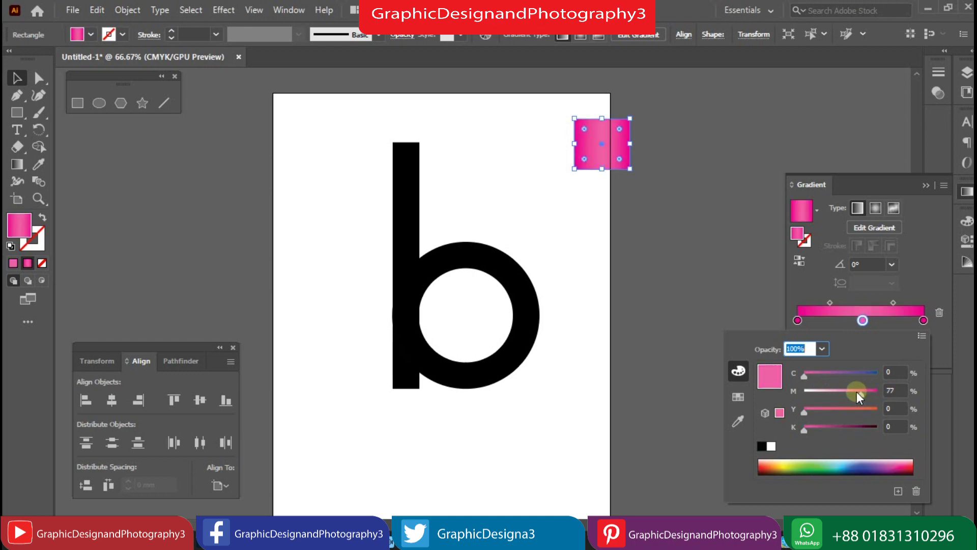
{"action": "left_click", "coordinate": [924, 320]}
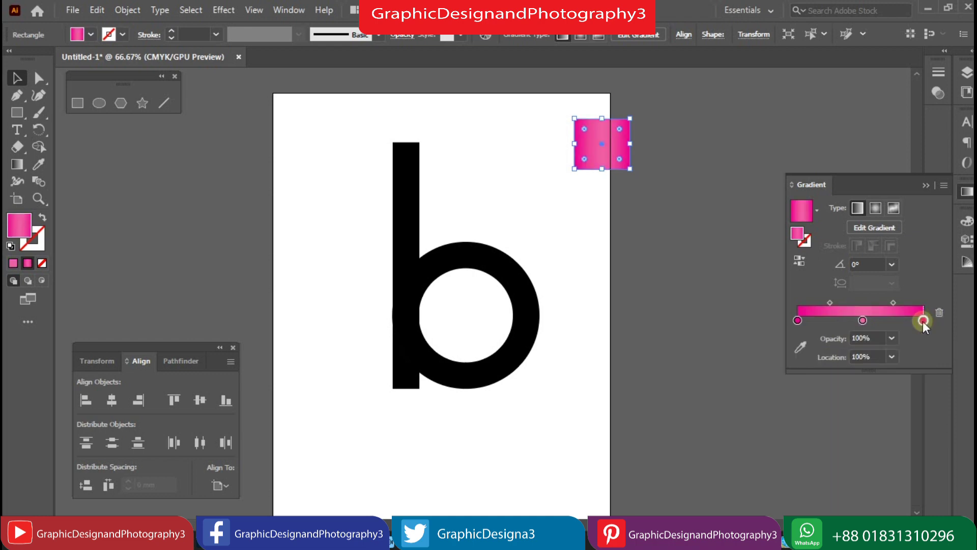
{"action": "double_click", "coordinate": [923, 321]}
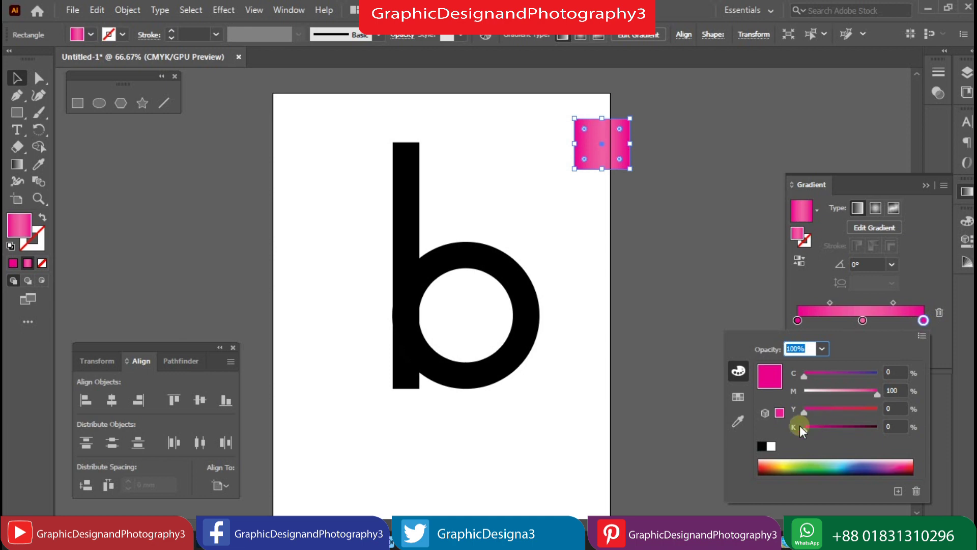
{"action": "left_click_drag", "start_coordinate": [803, 427], "coordinate": [819, 431]}
{"action": "left_click", "coordinate": [13, 79]}
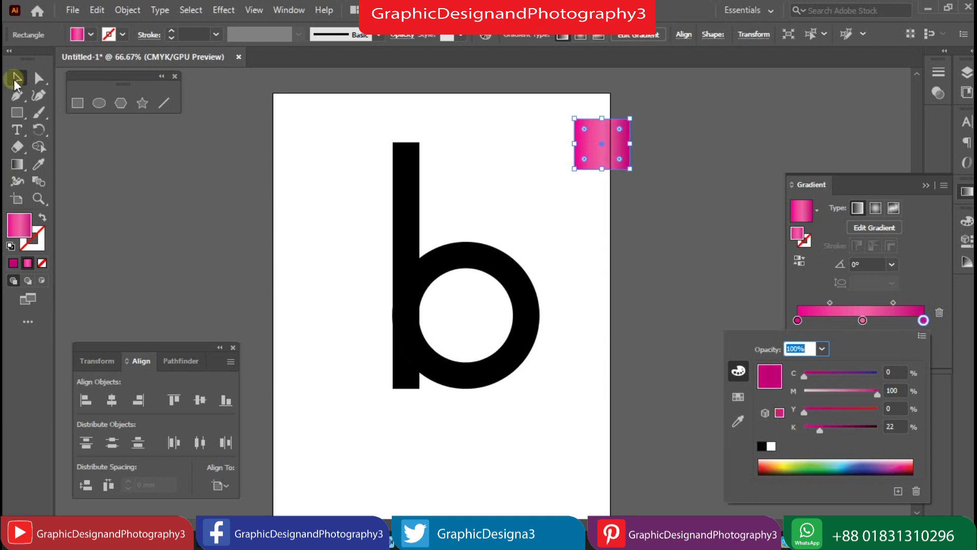
{"action": "left_click", "coordinate": [421, 264]}
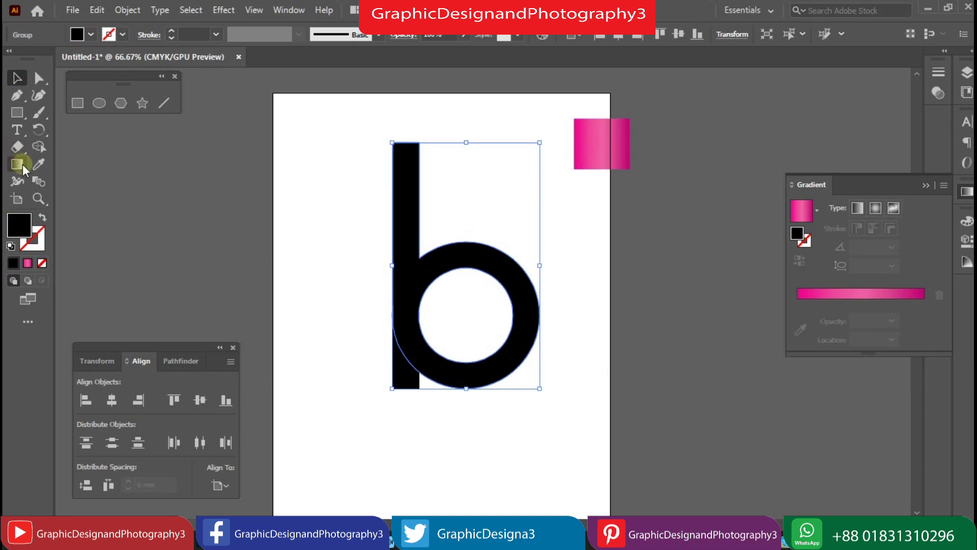
Copy the square's pink gradient onto the b with the Eyedropper.
{"action": "left_click", "coordinate": [23, 167]}
{"action": "left_click", "coordinate": [36, 164]}
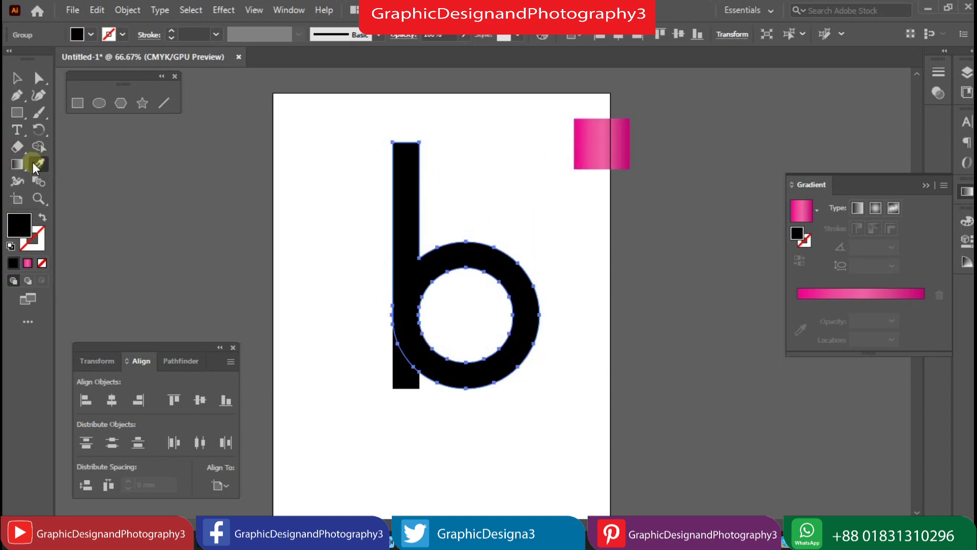
{"action": "left_click", "coordinate": [605, 147]}
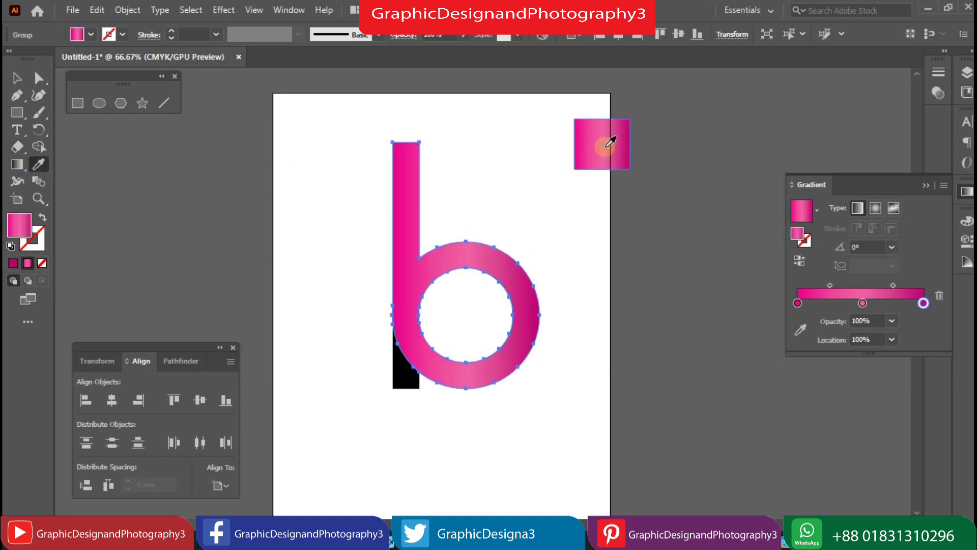
{"action": "left_click", "coordinate": [17, 77]}
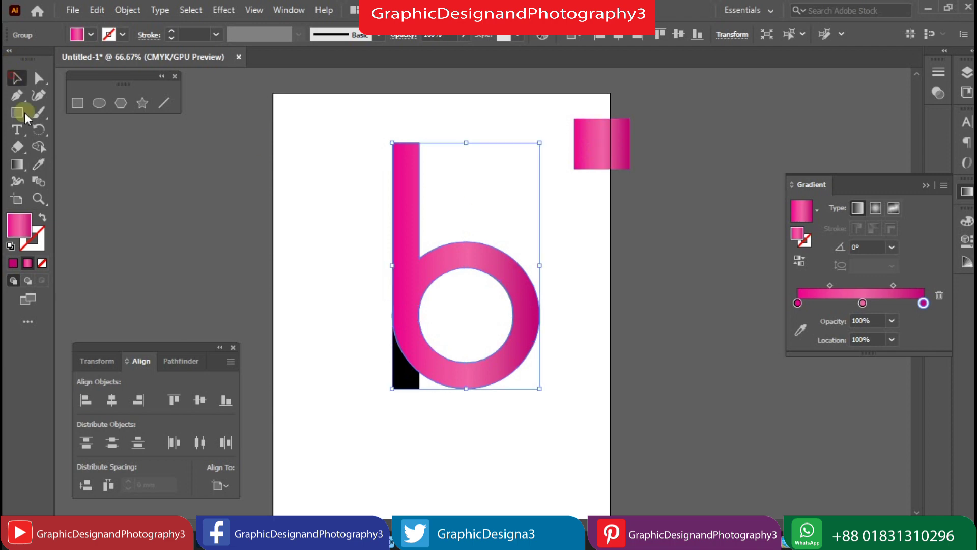
Run the b's gradient horizontally across the whole letter.
{"action": "left_click", "coordinate": [17, 164]}
{"action": "left_click_drag", "start_coordinate": [331, 310], "coordinate": [518, 302]}
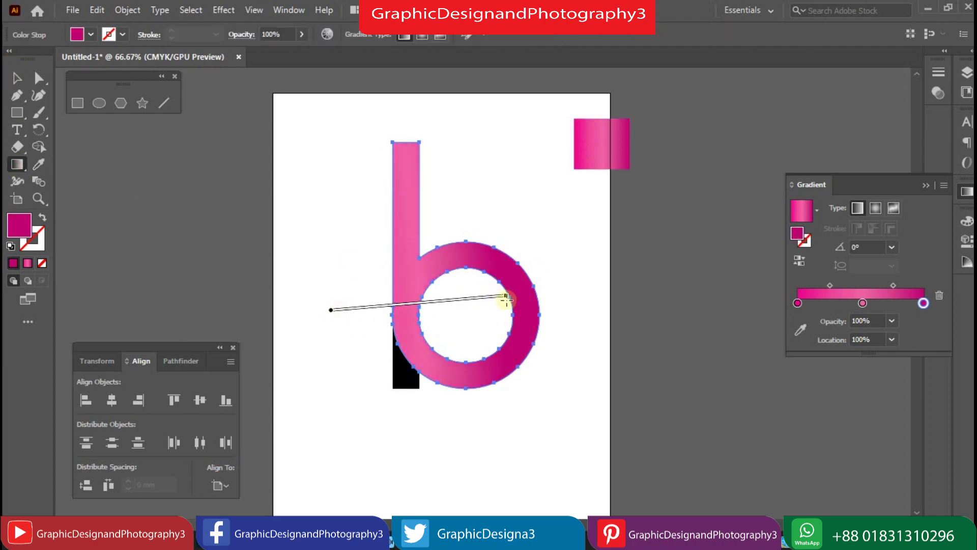
{"action": "left_click_drag", "start_coordinate": [549, 246], "coordinate": [334, 344]}
{"action": "mouse_move", "coordinate": [194, 303]}
{"action": "left_mouse_down"}
{"action": "mouse_move", "coordinate": [500, 332]}
{"action": "mouse_move", "coordinate": [594, 312]}
{"action": "left_mouse_up"}
{"action": "left_click_drag", "start_coordinate": [196, 266], "coordinate": [594, 262]}
{"action": "mouse_move", "coordinate": [555, 213]}
{"action": "left_mouse_down"}
{"action": "mouse_move", "coordinate": [375, 323]}
{"action": "mouse_move", "coordinate": [405, 293]}
{"action": "left_mouse_up"}
{"action": "left_click_drag", "start_coordinate": [214, 303], "coordinate": [689, 301]}
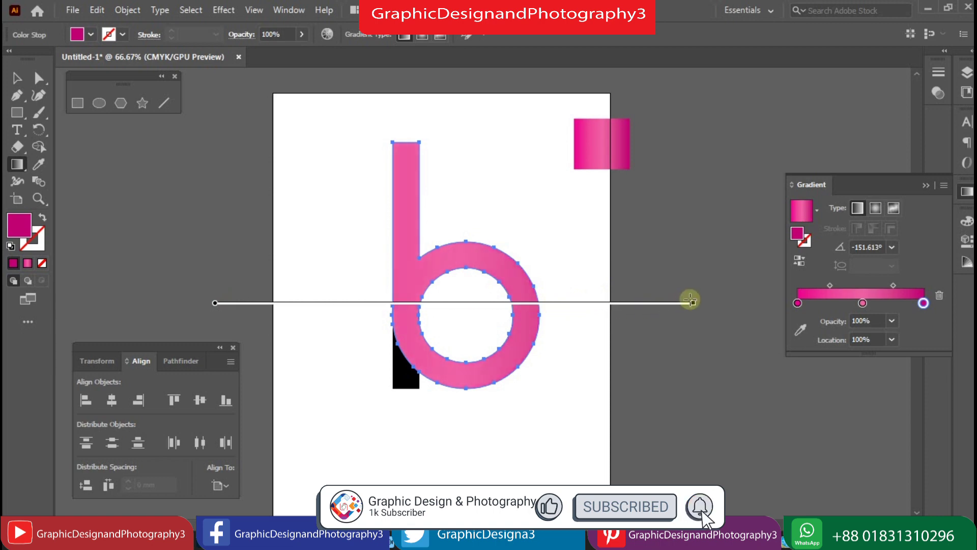
Shift the gradient midpoints to lighten the stem and darken the ring's right side.
{"action": "left_click_drag", "start_coordinate": [585, 260], "coordinate": [539, 262]}
{"action": "left_click_drag", "start_coordinate": [342, 261], "coordinate": [417, 263]}
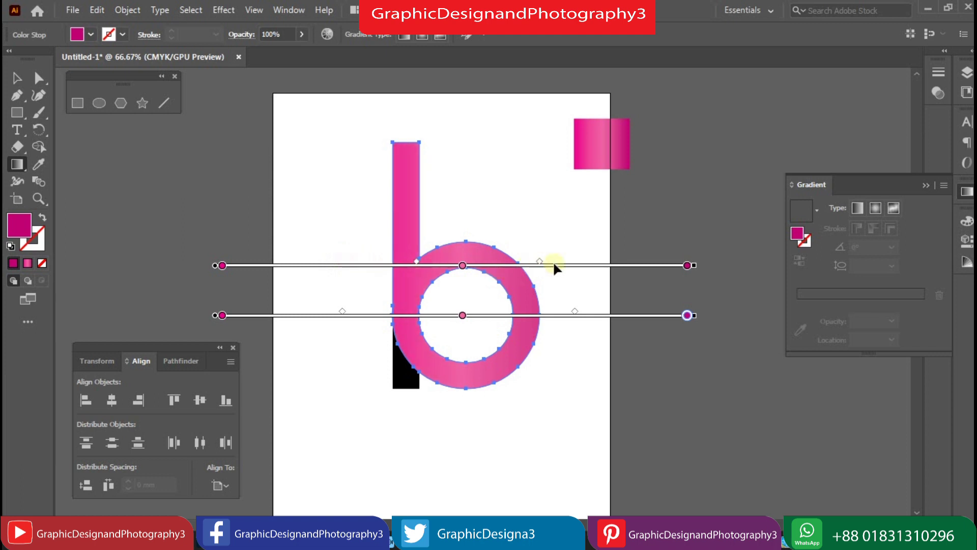
{"action": "left_click_drag", "start_coordinate": [539, 261], "coordinate": [514, 263]}
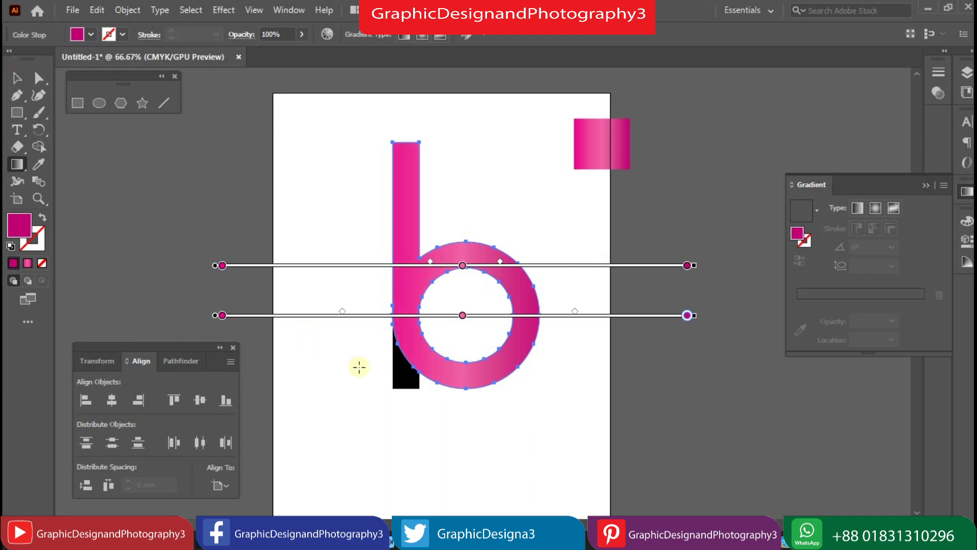
{"action": "left_click", "coordinate": [16, 78]}
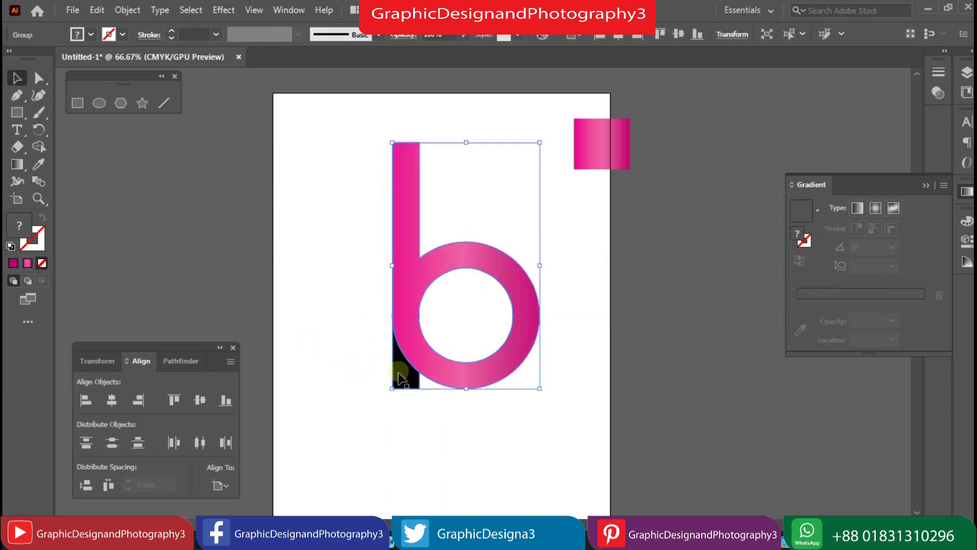
{"action": "left_click", "coordinate": [402, 414]}
{"action": "left_click", "coordinate": [411, 386]}
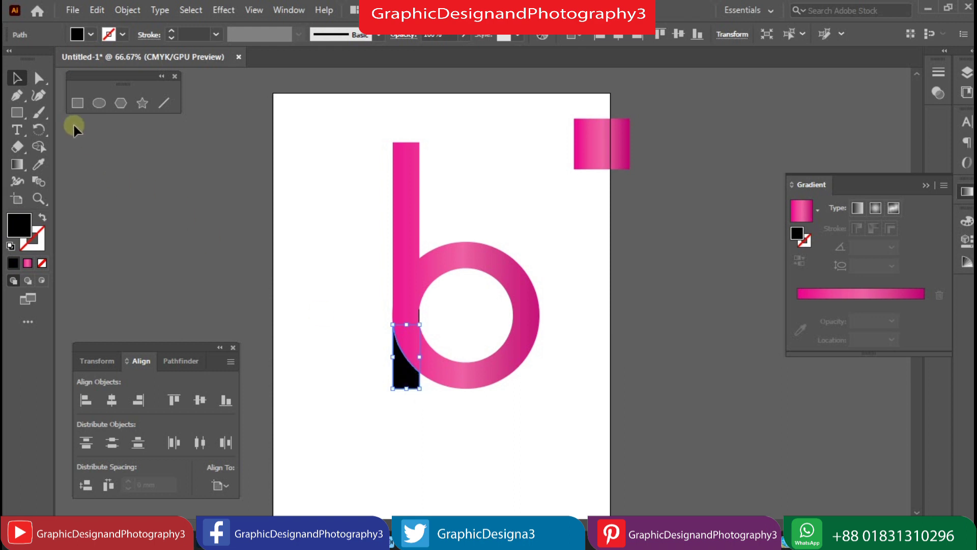
Apply the pink gradient to the black piece at the stem's base.
{"action": "left_click", "coordinate": [162, 194]}
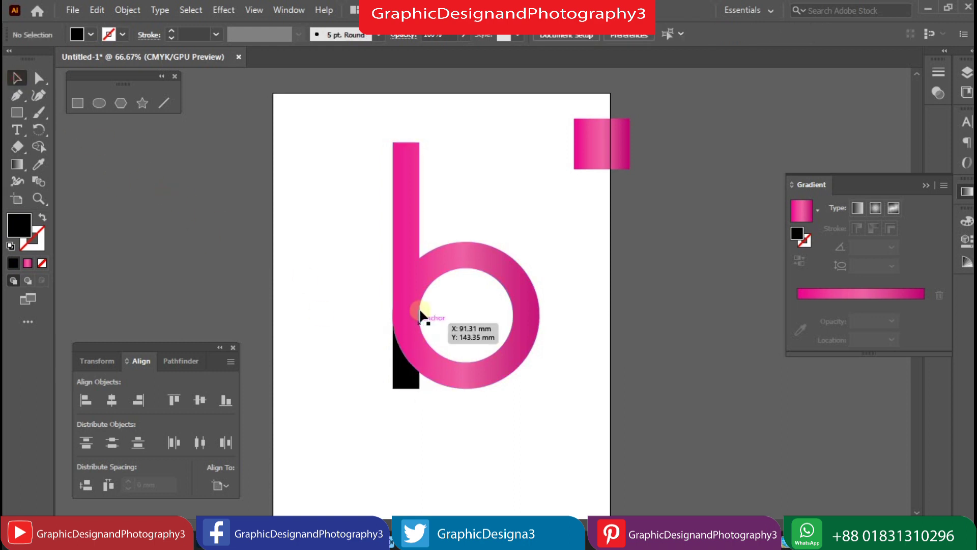
{"action": "left_click", "coordinate": [422, 357]}
{"action": "left_click", "coordinate": [405, 374]}
{"action": "left_click", "coordinate": [38, 164]}
{"action": "left_click", "coordinate": [608, 142]}
Run that small piece's gradient straight up and shorten its span.
{"action": "left_click", "coordinate": [18, 163]}
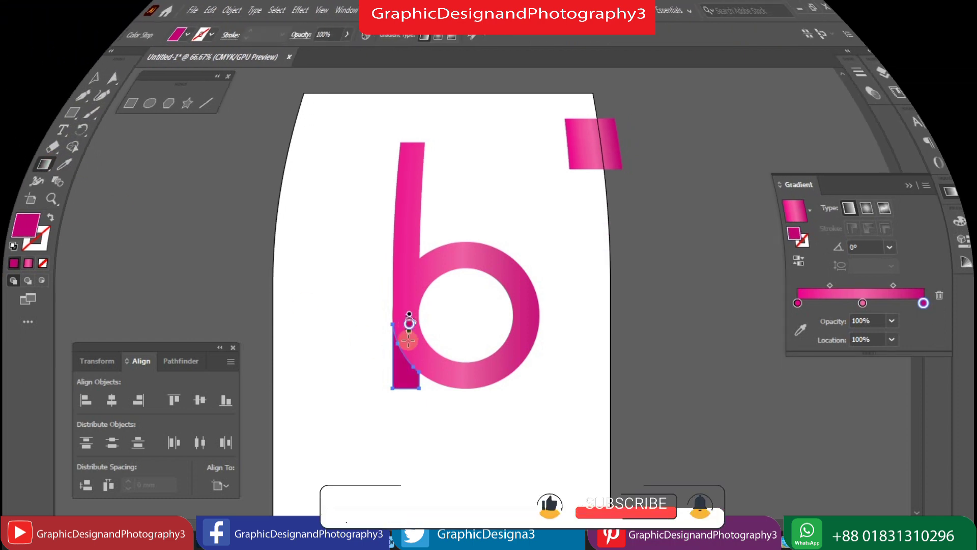
{"action": "left_click_drag", "start_coordinate": [405, 328], "coordinate": [405, 386]}
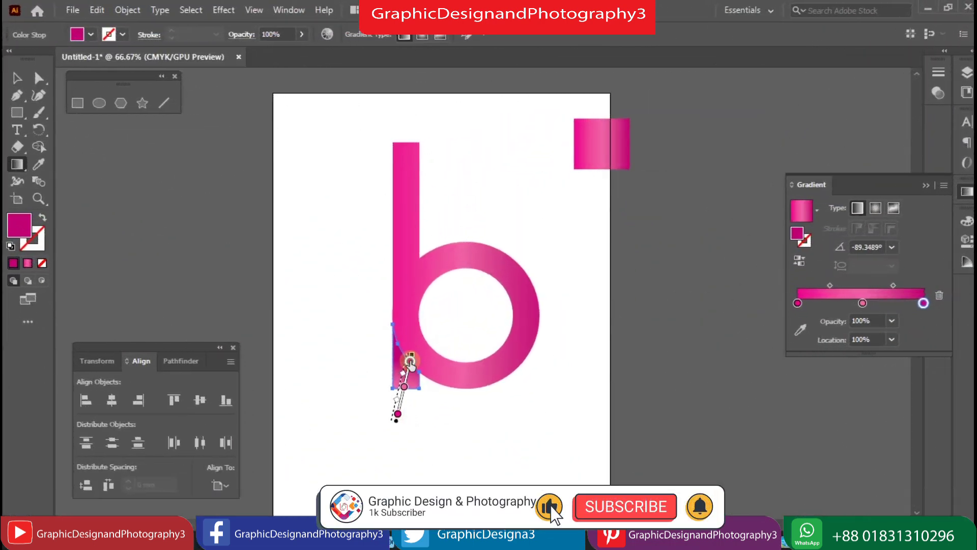
{"action": "left_click_drag", "start_coordinate": [406, 416], "coordinate": [405, 352]}
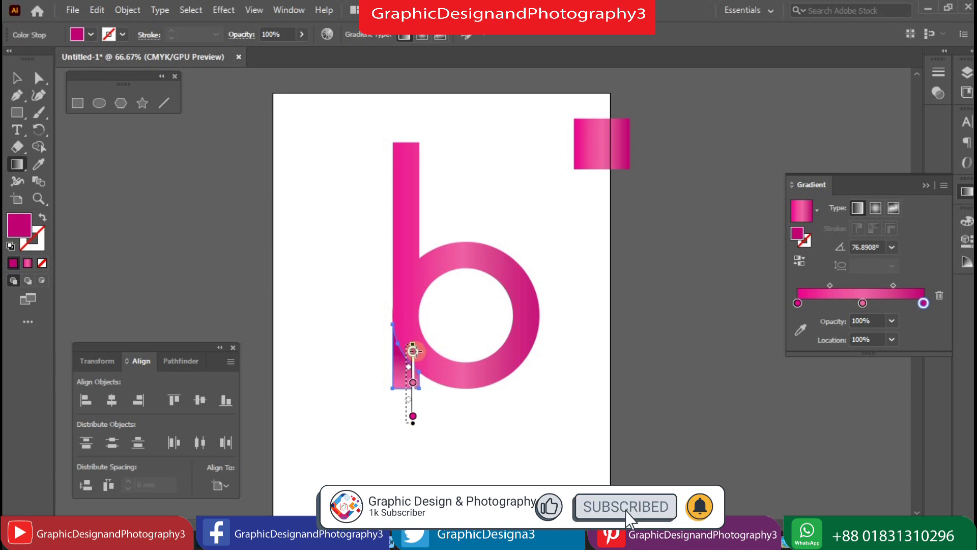
{"action": "left_click_drag", "start_coordinate": [400, 407], "coordinate": [410, 369]}
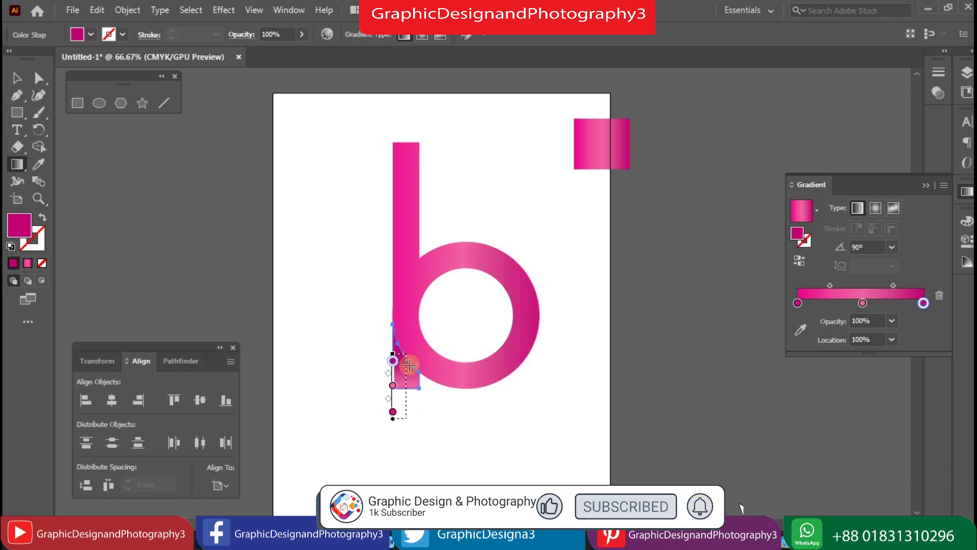
{"action": "key", "text": "v"}
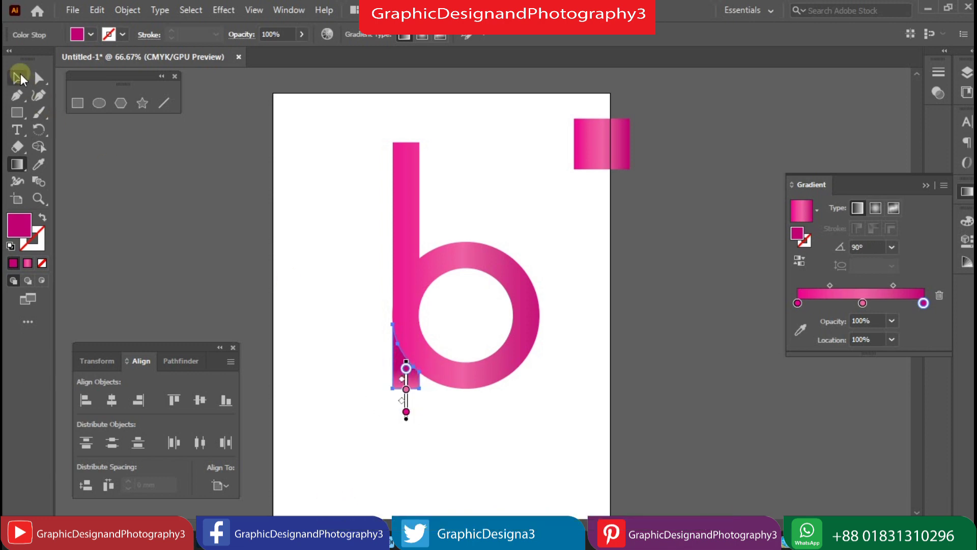
{"action": "left_click", "coordinate": [224, 233]}
{"action": "left_click", "coordinate": [432, 269]}
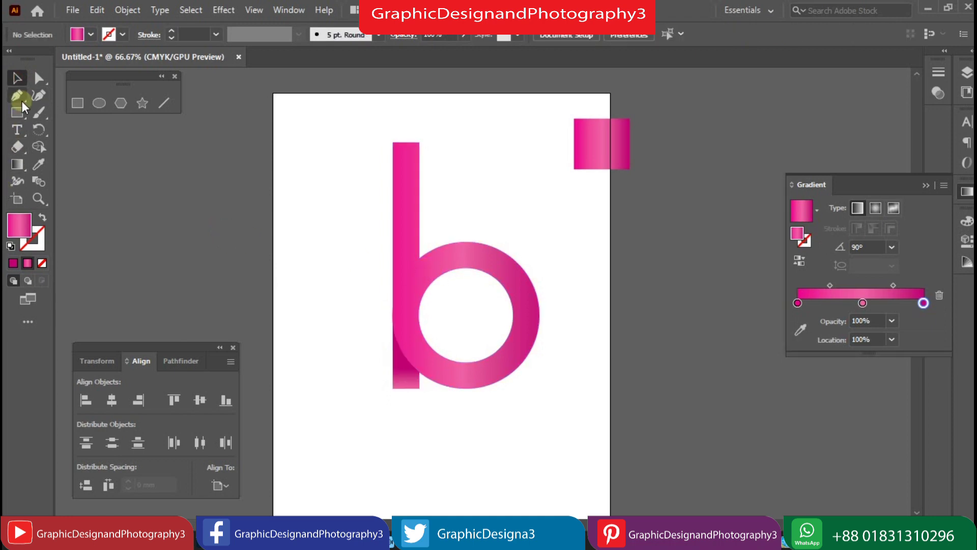
{"action": "left_click", "coordinate": [17, 98]}
{"action": "left_click", "coordinate": [464, 281], "text": "ctrl+space"}
{"action": "left_click", "coordinate": [436, 268], "text": "ctrl+space"}
Pen-draw a closed wedge at the top stem-bowl junction, its inner edge curving along the bowl.
{"action": "left_click_drag", "start_coordinate": [585, 324], "coordinate": [455, 218]}
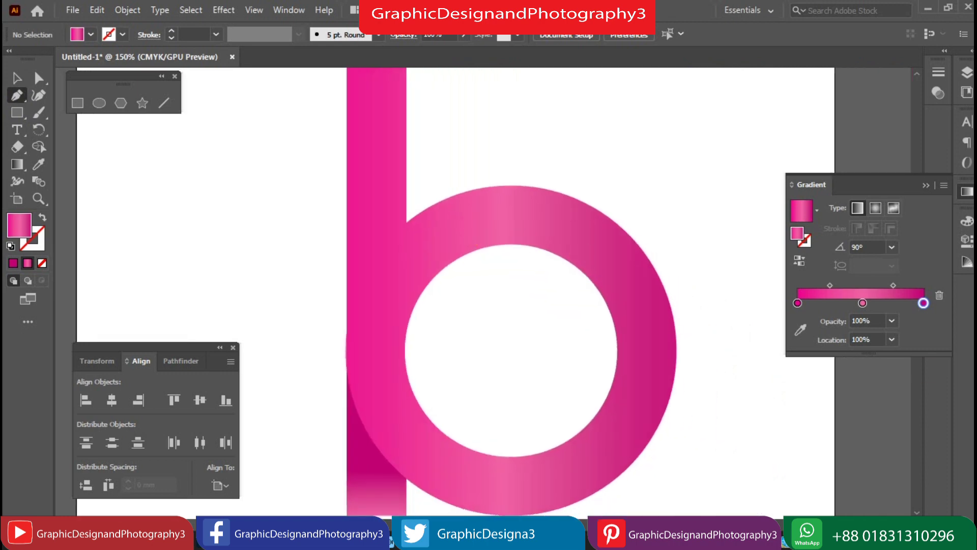
{"action": "left_click", "coordinate": [406, 223]}
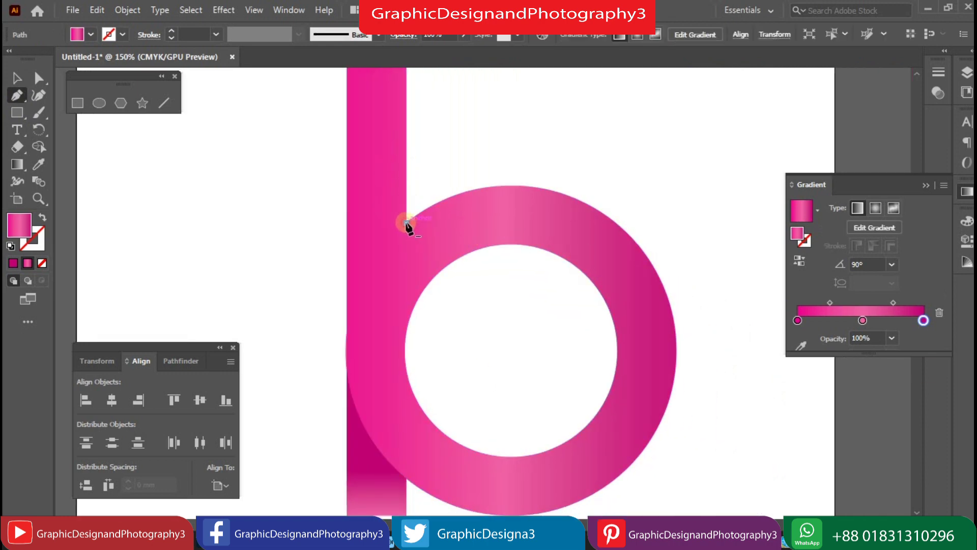
{"action": "left_click", "coordinate": [407, 333]}
{"action": "mouse_move", "coordinate": [474, 249]}
{"action": "left_mouse_down"}
{"action": "mouse_move", "coordinate": [520, 224]}
{"action": "mouse_move", "coordinate": [536, 228]}
{"action": "left_mouse_up"}
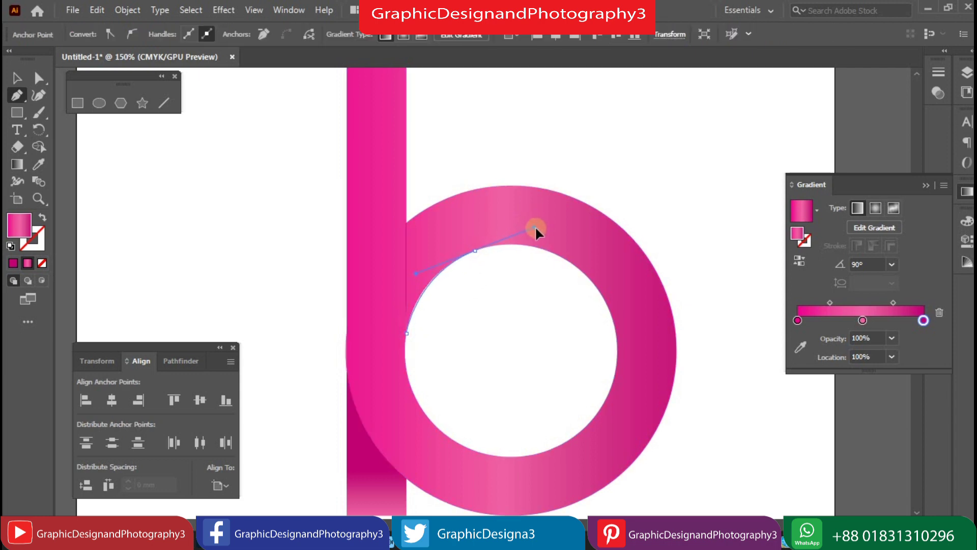
{"action": "left_click_drag", "start_coordinate": [475, 251], "coordinate": [477, 257]}
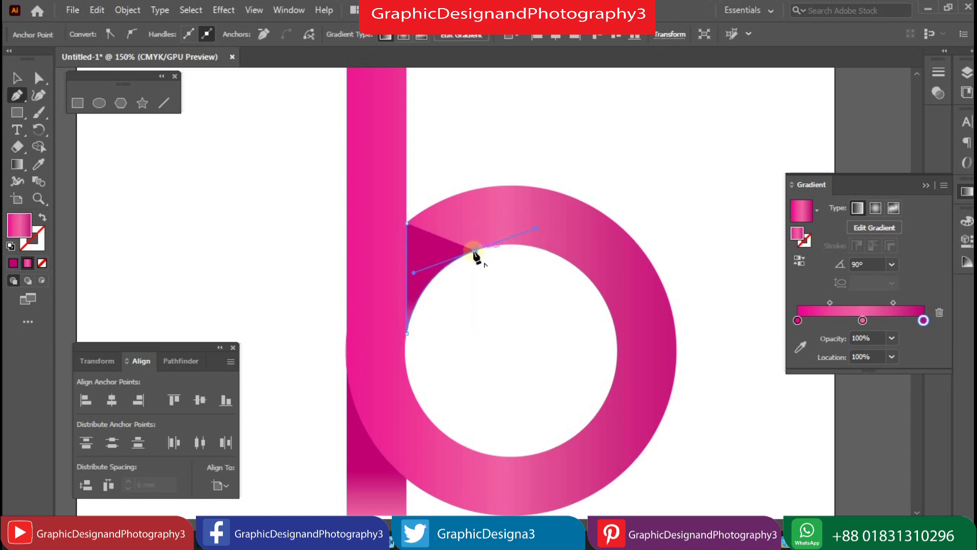
{"action": "left_click", "coordinate": [475, 193]}
{"action": "key", "text": "ctrl+z"}
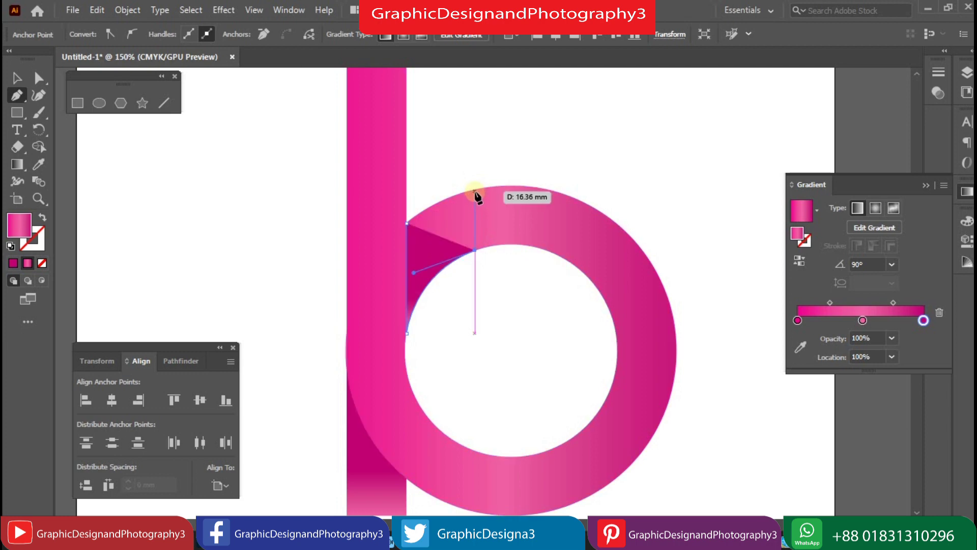
{"action": "left_click", "coordinate": [475, 189]}
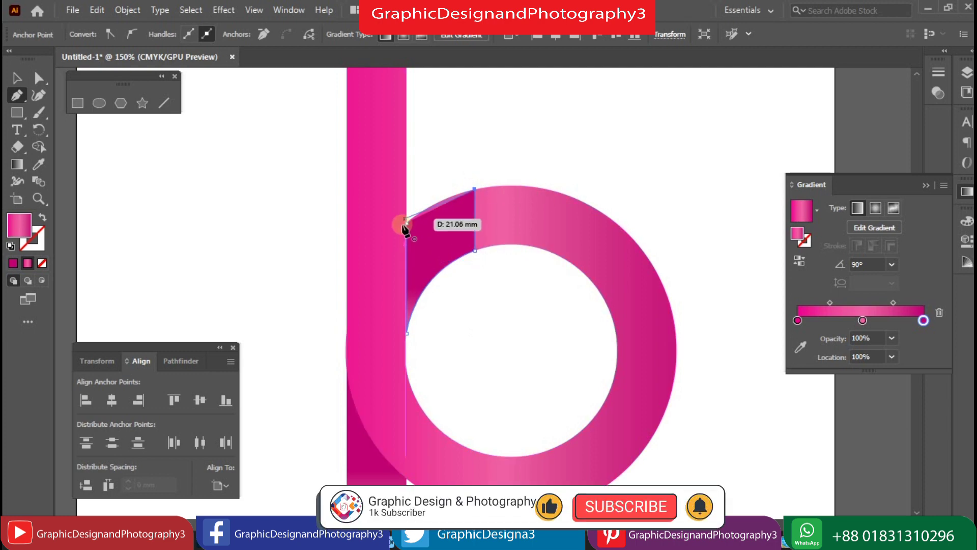
{"action": "left_click", "coordinate": [403, 225]}
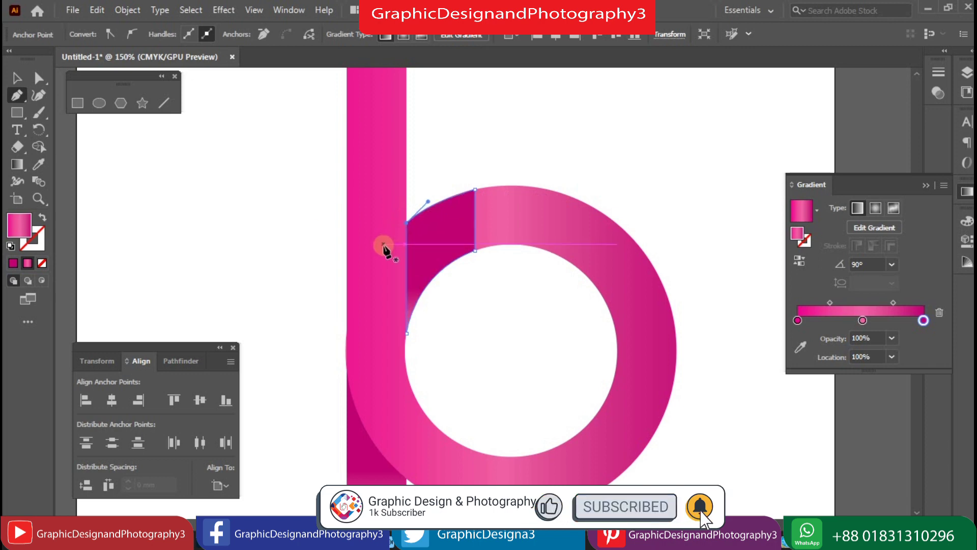
{"action": "key", "text": "v"}
{"action": "key", "text": "ctrl+minus"}
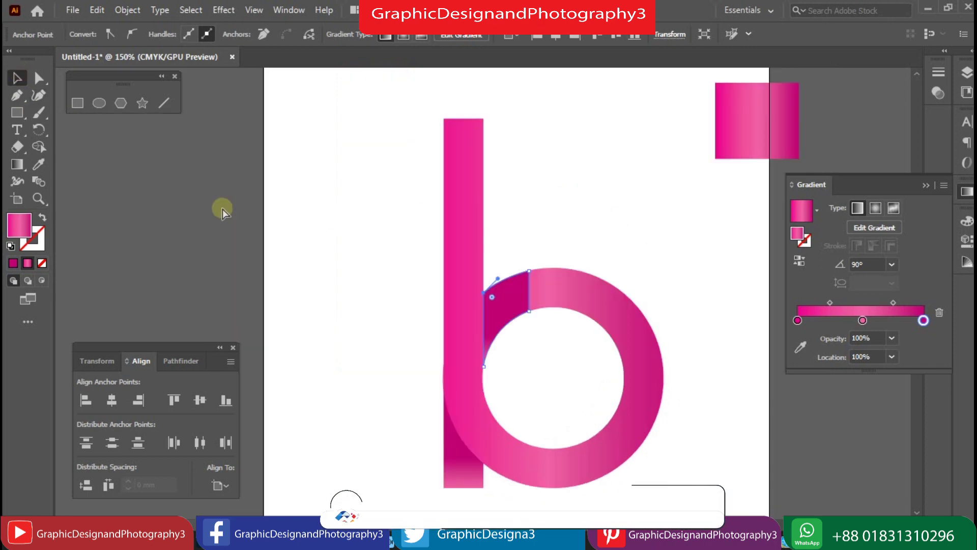
{"action": "key", "text": "ctrl+minus"}
{"action": "key", "text": "ctrl+minus"}
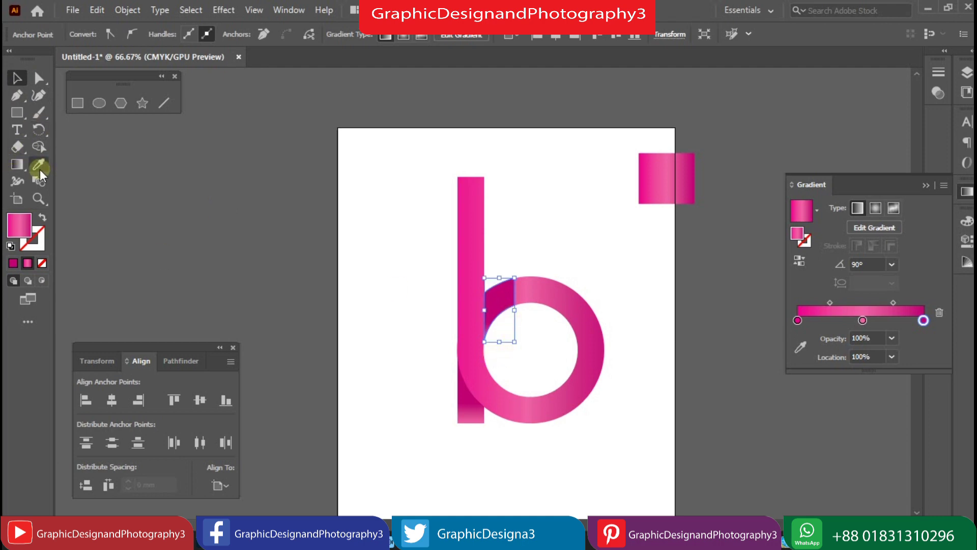
Give the junction wedge a near-horizontal pink gradient running from the stem into the bowl.
{"action": "left_click", "coordinate": [39, 170]}
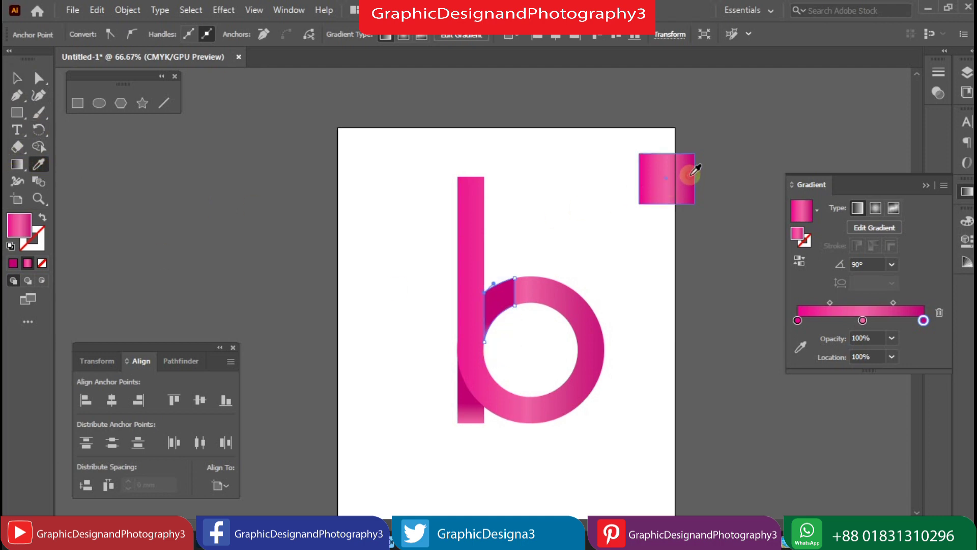
{"action": "key", "text": "v"}
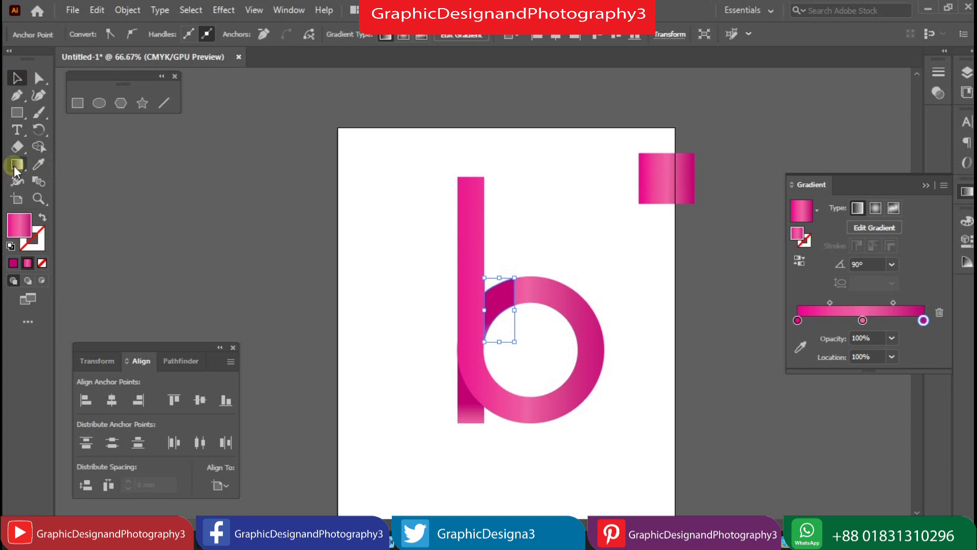
{"action": "left_click", "coordinate": [14, 166]}
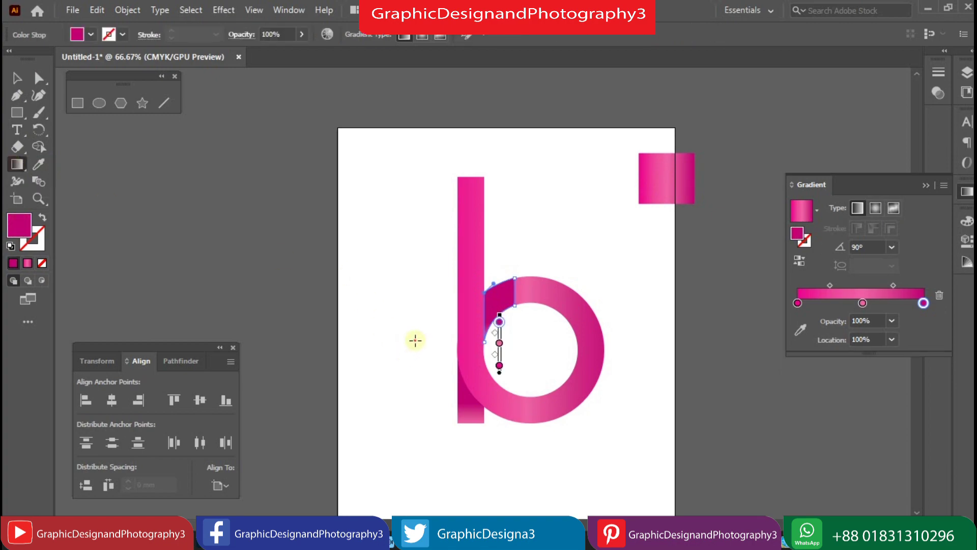
{"action": "left_click_drag", "start_coordinate": [415, 340], "coordinate": [525, 294]}
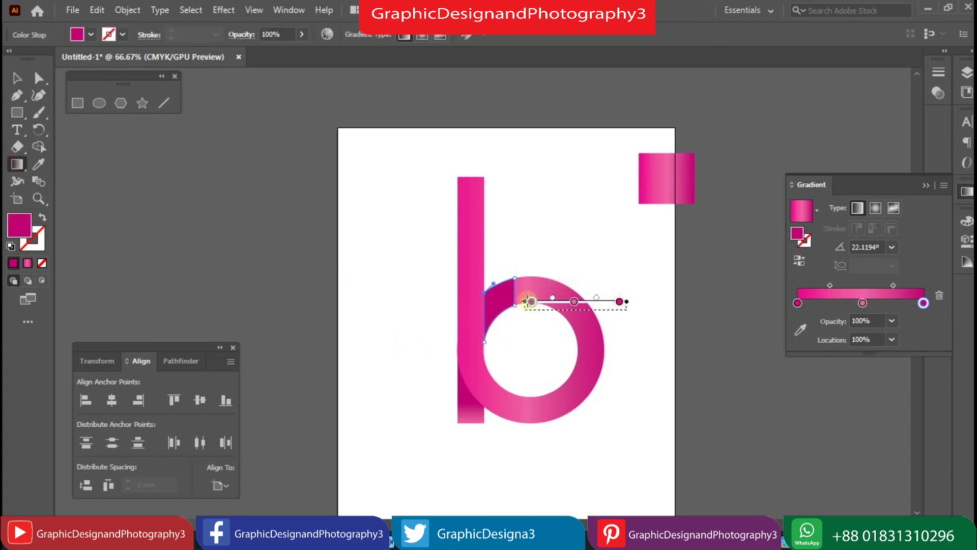
{"action": "left_click_drag", "start_coordinate": [529, 301], "coordinate": [457, 310]}
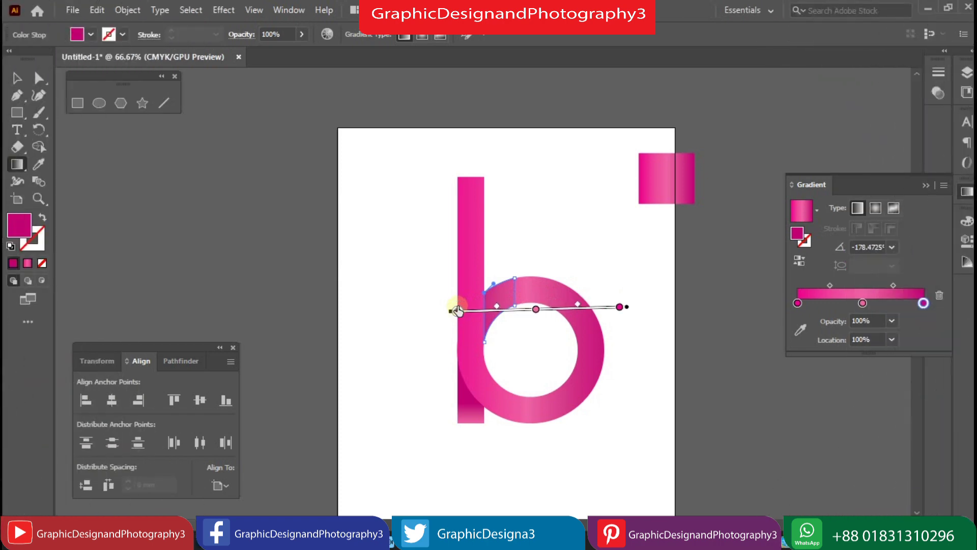
{"action": "left_click", "coordinate": [21, 79]}
{"action": "left_click", "coordinate": [518, 187]}
{"action": "key", "text": "ctrl+plus"}
{"action": "key", "text": "ctrl+plus"}
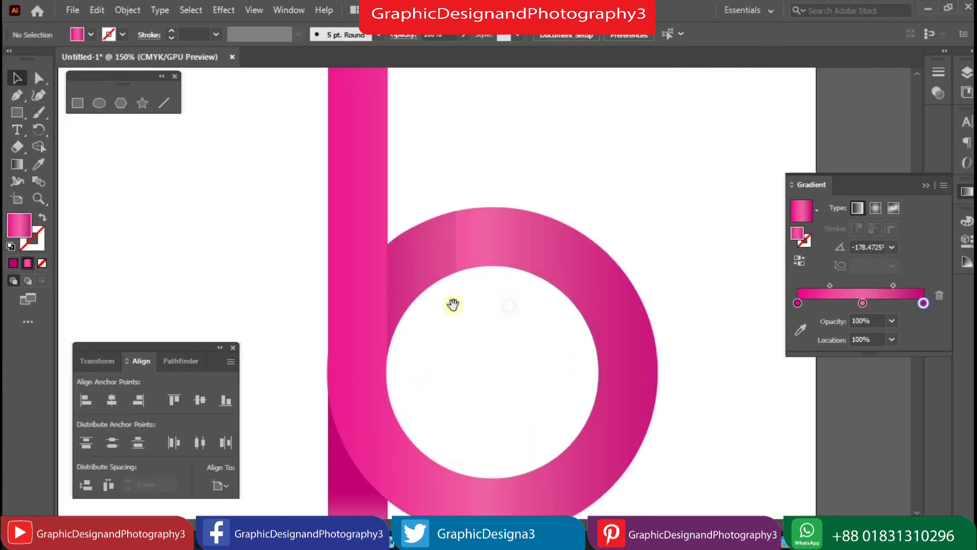
Slide the wedge gradient's middle stop and midpoints so it blends smoothly into the bowl.
{"action": "left_click", "coordinate": [429, 264]}
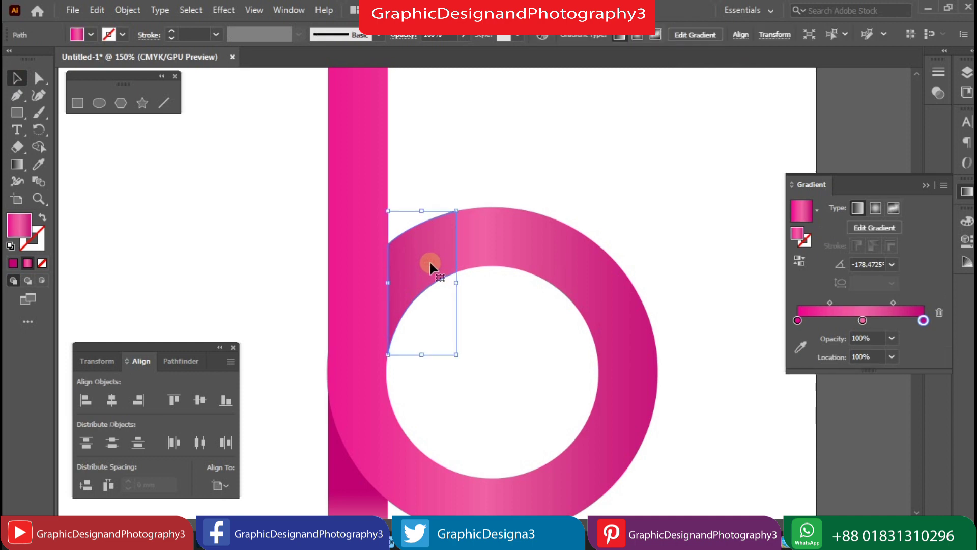
{"action": "left_click", "coordinate": [17, 164]}
{"action": "left_click_drag", "start_coordinate": [505, 282], "coordinate": [513, 283]}
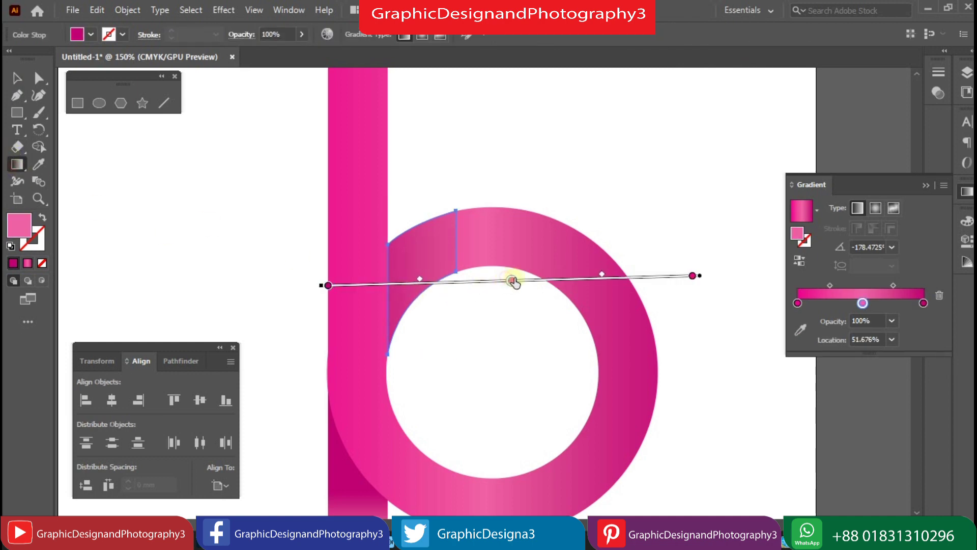
{"action": "left_click_drag", "start_coordinate": [603, 275], "coordinate": [553, 275]}
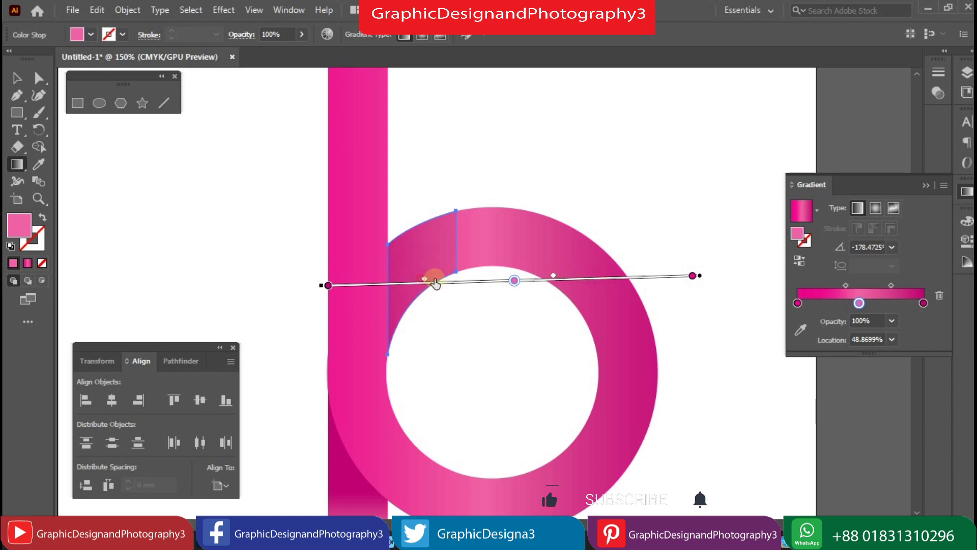
{"action": "left_click_drag", "start_coordinate": [430, 283], "coordinate": [415, 280]}
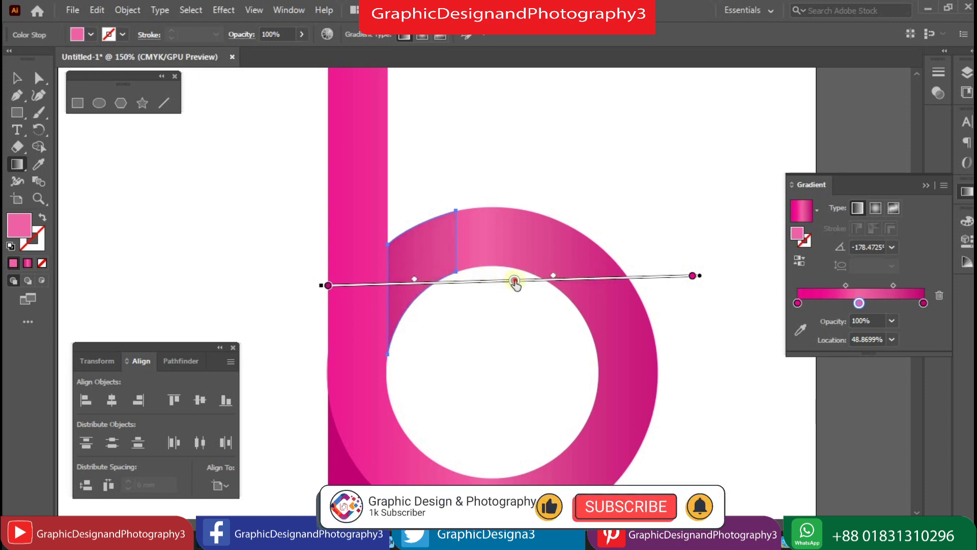
{"action": "left_click_drag", "start_coordinate": [491, 282], "coordinate": [509, 280]}
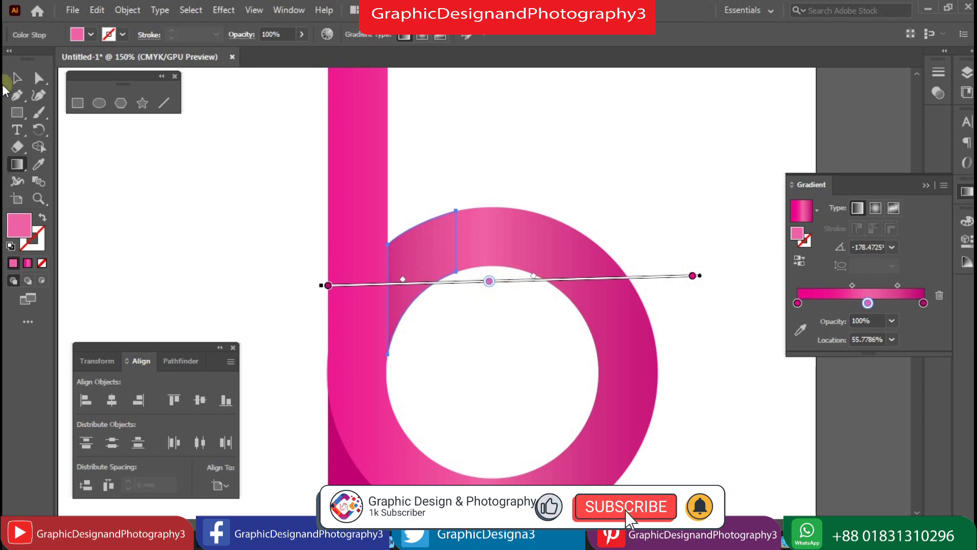
{"action": "key", "text": "v"}
{"action": "left_click", "coordinate": [301, 245]}
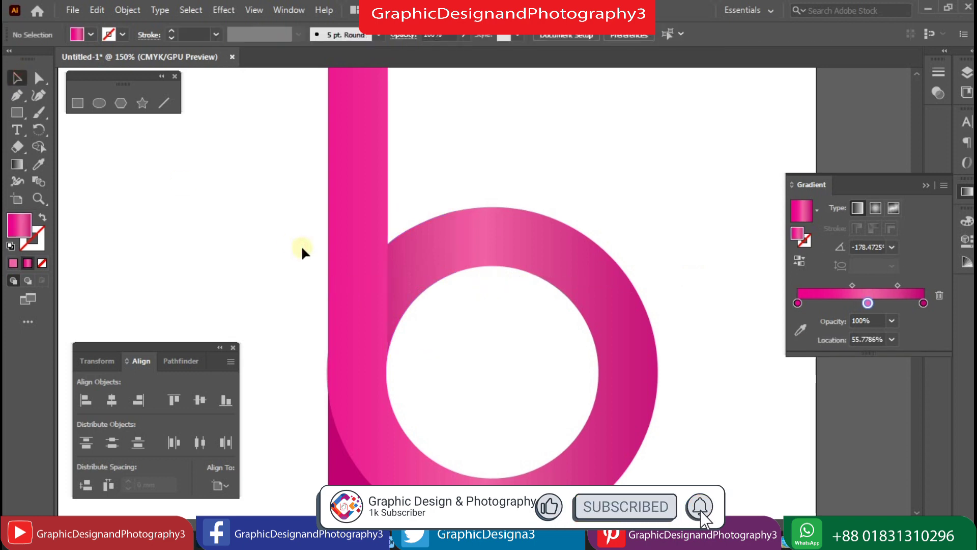
{"action": "key", "text": "ctrl+minus"}
{"action": "key", "text": "ctrl+minus"}
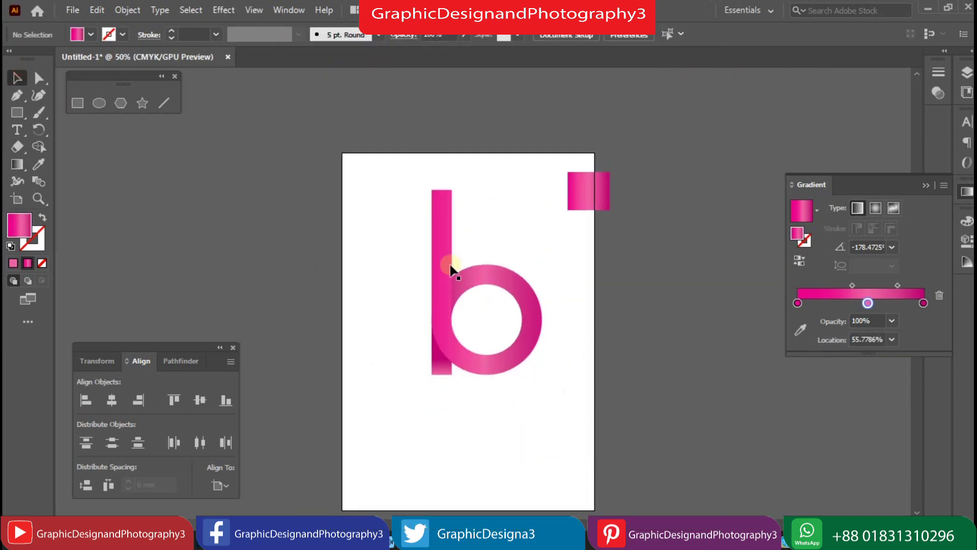
Draw a tall thin rectangle against the stem's left edge and fill it dark green.
{"action": "left_click_drag", "start_coordinate": [457, 262], "coordinate": [444, 279]}
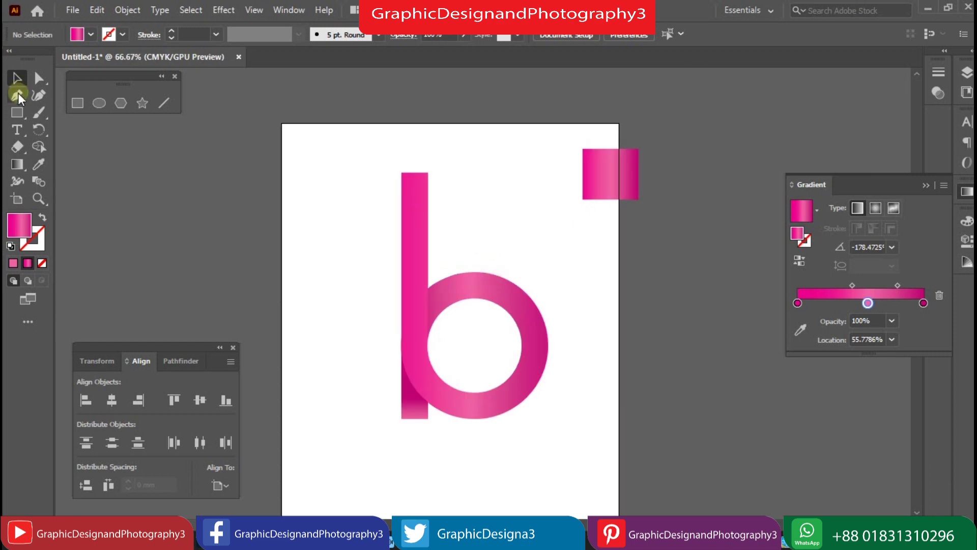
{"action": "left_click", "coordinate": [79, 103]}
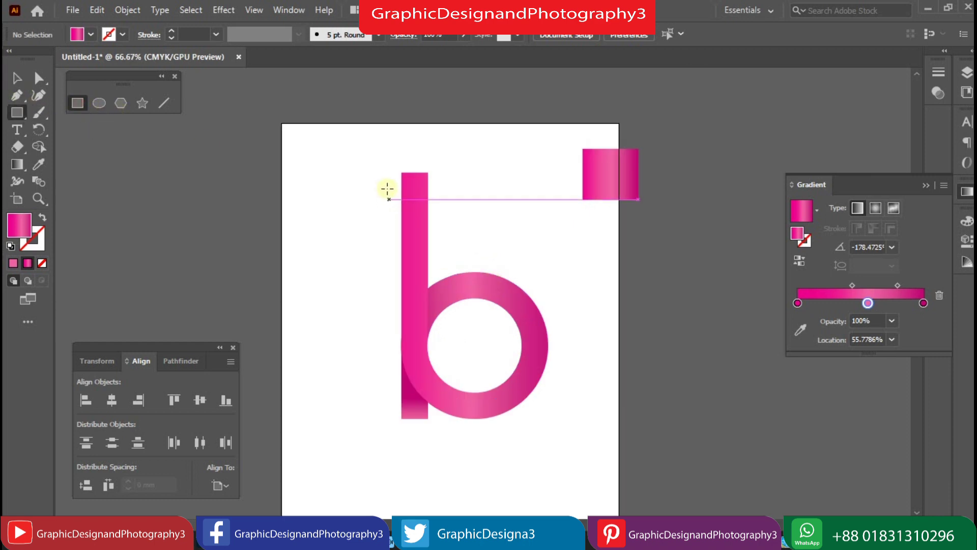
{"action": "left_click_drag", "start_coordinate": [386, 173], "coordinate": [402, 297]}
{"action": "left_click", "coordinate": [31, 77]}
{"action": "left_click", "coordinate": [94, 35]}
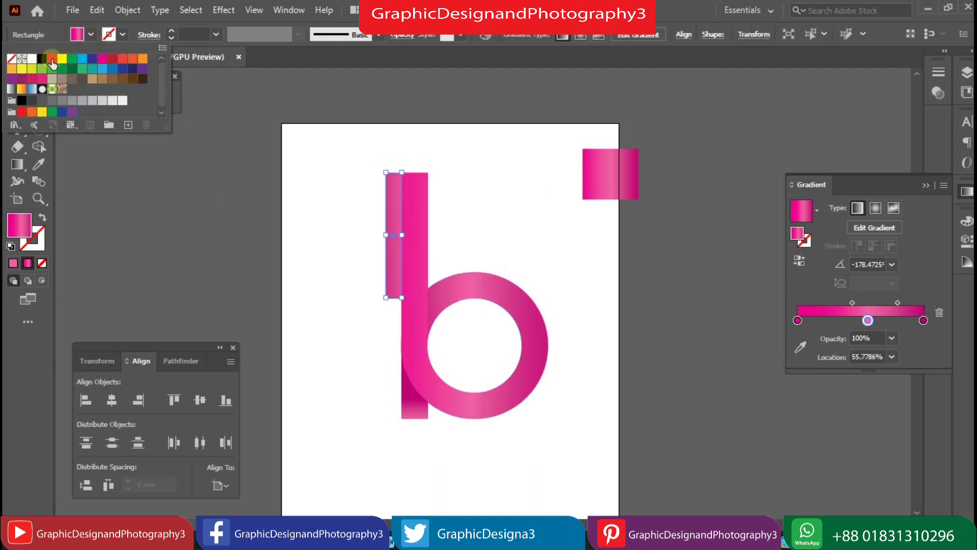
{"action": "left_click", "coordinate": [72, 70]}
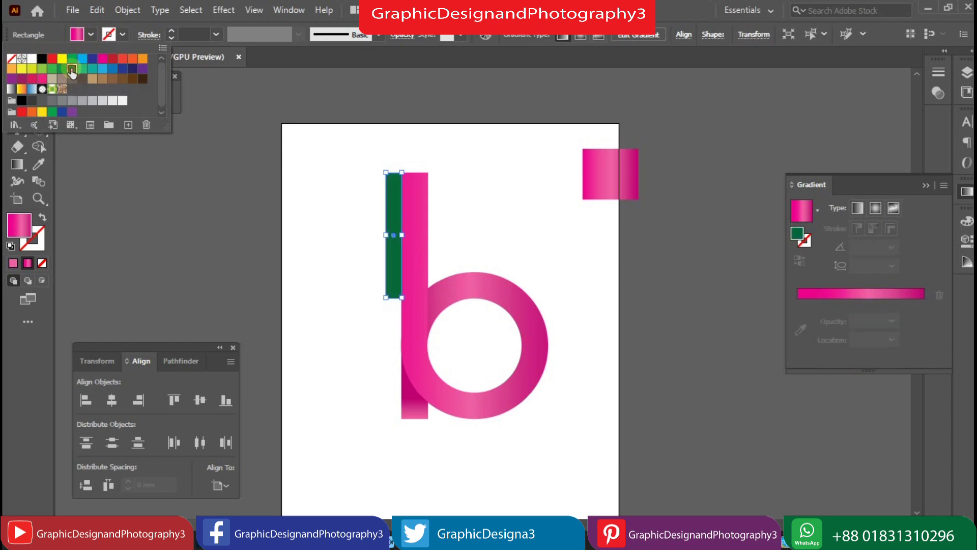
{"action": "key", "text": "Escape"}
{"action": "key", "text": "ctrl+plus"}
Alt-drag a copy of the green bar out to the left.
{"action": "left_click", "coordinate": [454, 257]}
{"action": "left_click_drag", "start_coordinate": [438, 247], "coordinate": [298, 246]}
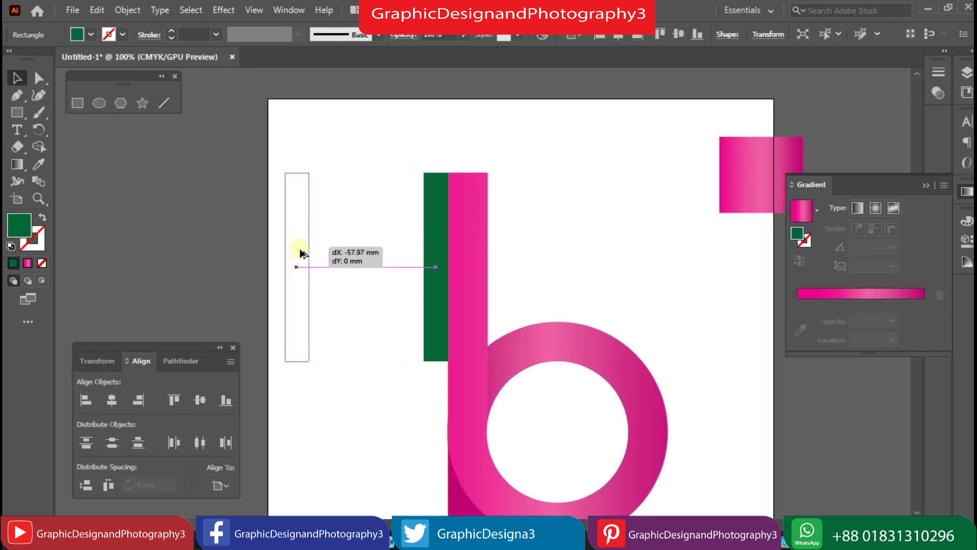
{"action": "left_click_drag", "start_coordinate": [463, 258], "coordinate": [451, 209]}
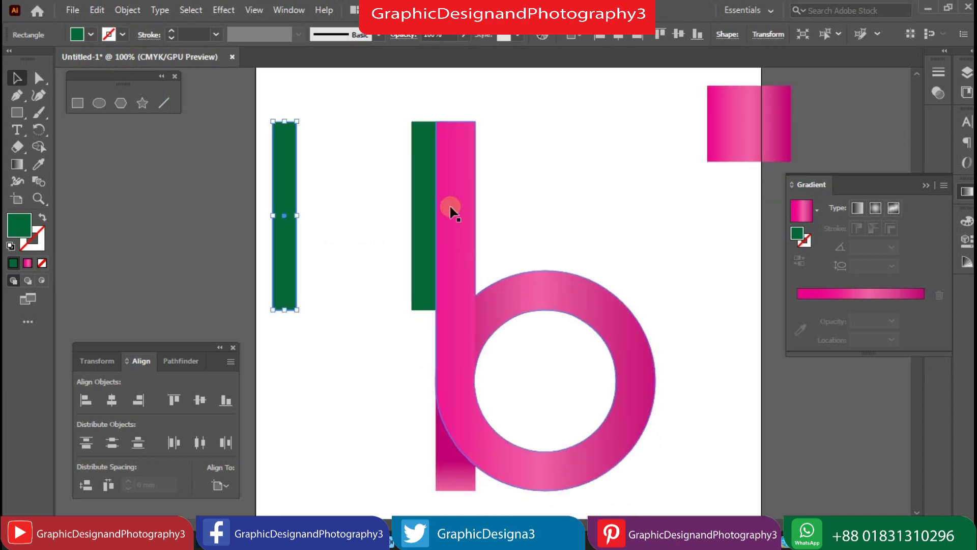
Drag the b stem's top-left anchor down to slant its top.
{"action": "left_click", "coordinate": [425, 186]}
{"action": "left_click", "coordinate": [38, 79]}
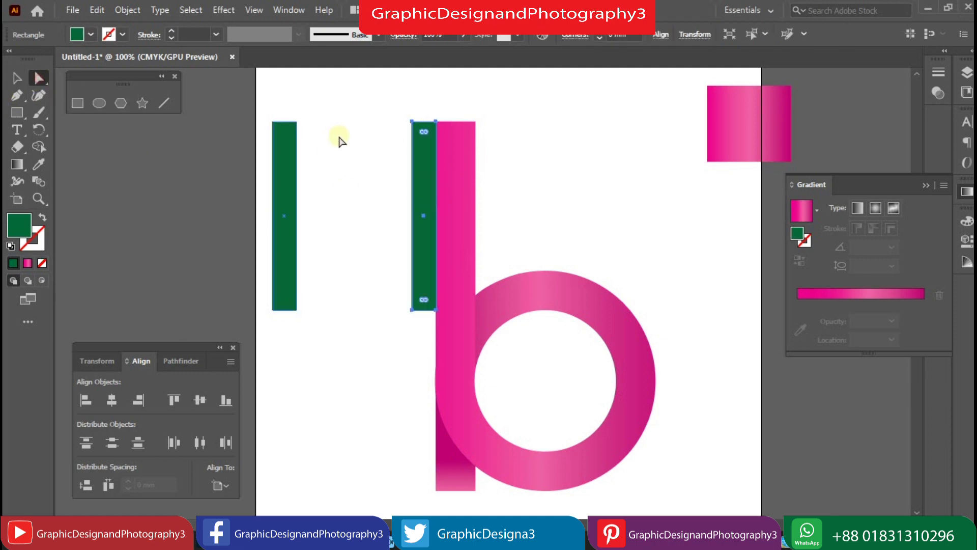
{"action": "left_click", "coordinate": [413, 122]}
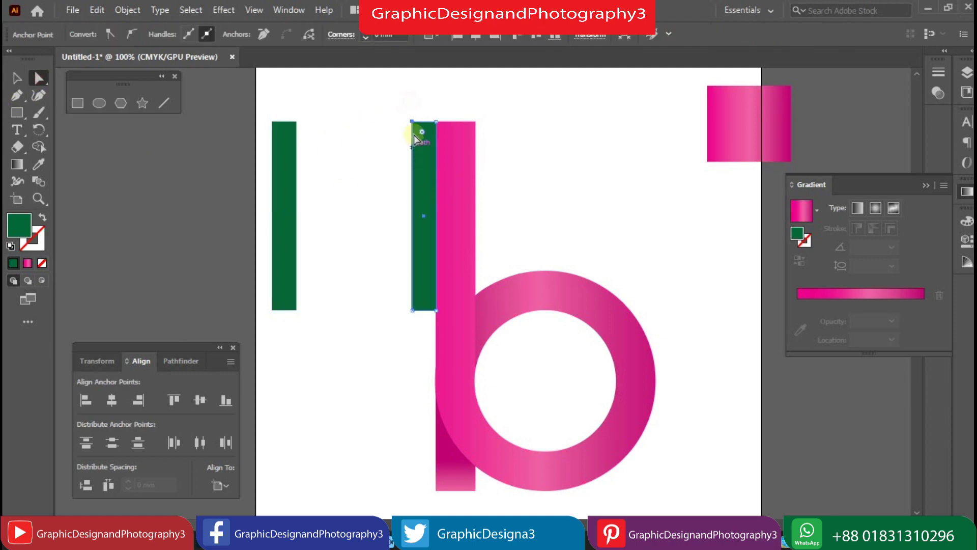
{"action": "left_click", "coordinate": [15, 77]}
{"action": "left_click", "coordinate": [455, 158]}
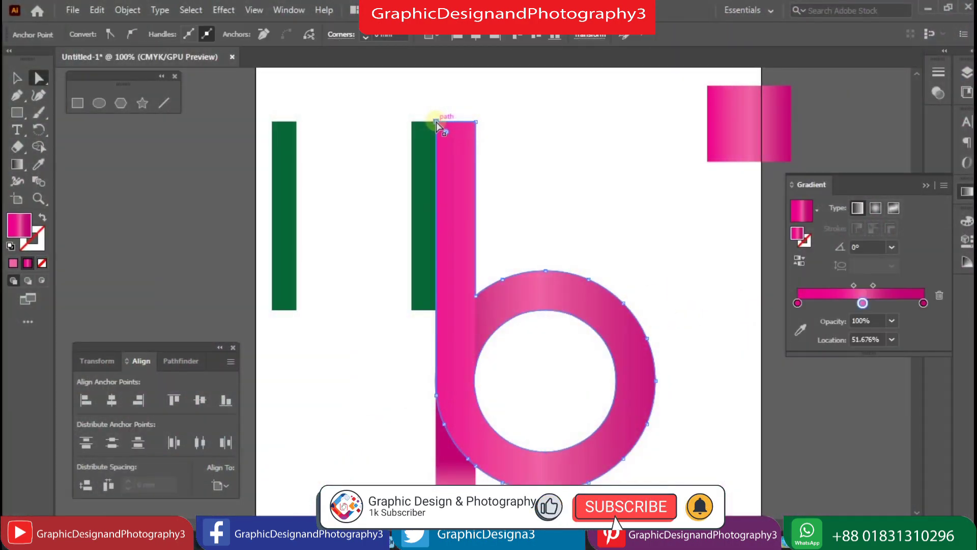
{"action": "left_click_drag", "start_coordinate": [435, 121], "coordinate": [436, 138]}
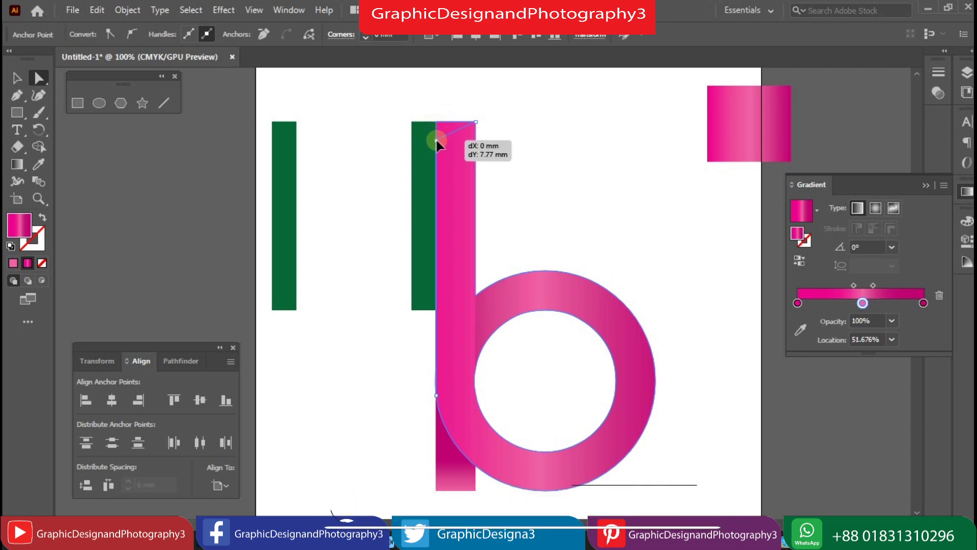
Nudge the green bar beside the stem down slightly.
{"action": "key", "text": "v"}
{"action": "left_click", "coordinate": [407, 158]}
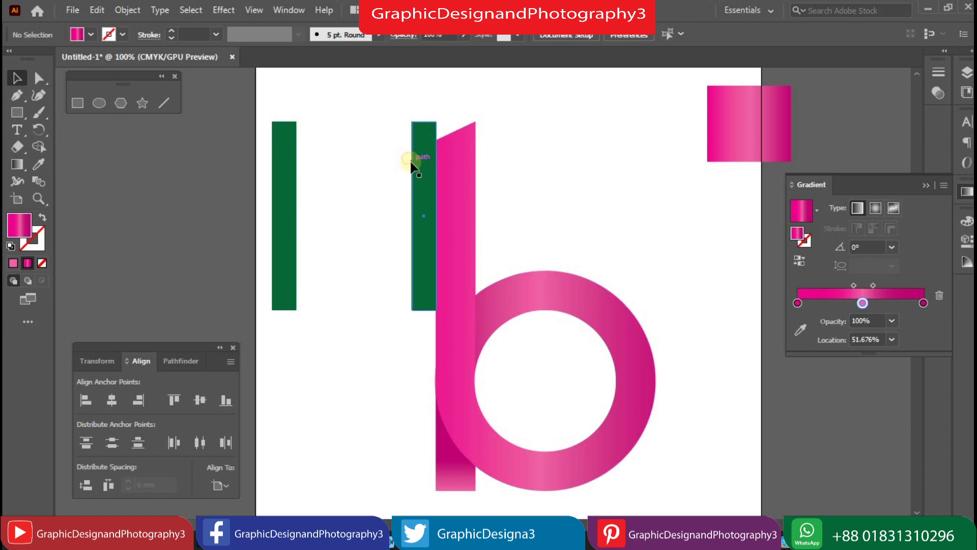
{"action": "left_click", "coordinate": [411, 161]}
{"action": "key", "text": "Down"}
{"action": "key", "text": "Down"}
{"action": "key", "text": "Down"}
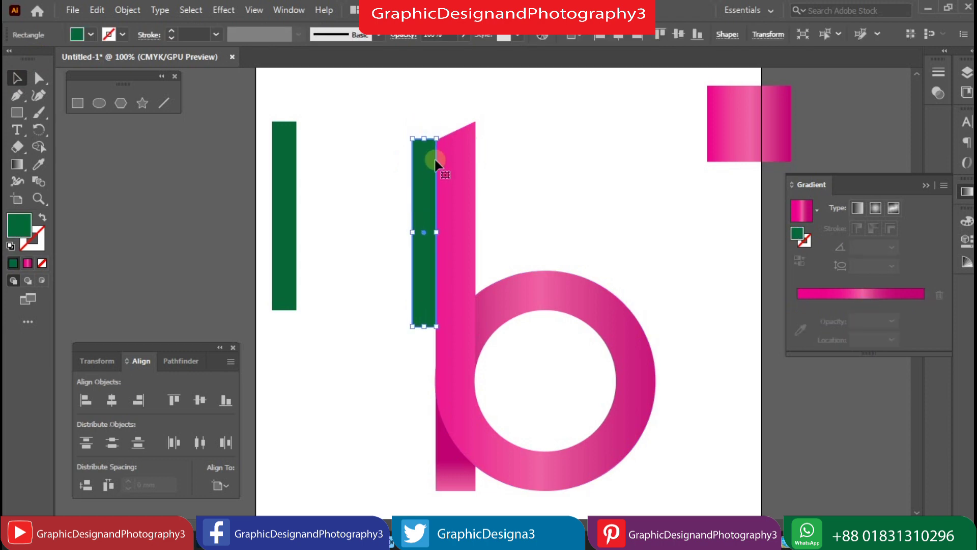
{"action": "left_click", "coordinate": [448, 163], "text": "ctrl"}
{"action": "left_click", "coordinate": [462, 237], "text": "ctrl"}
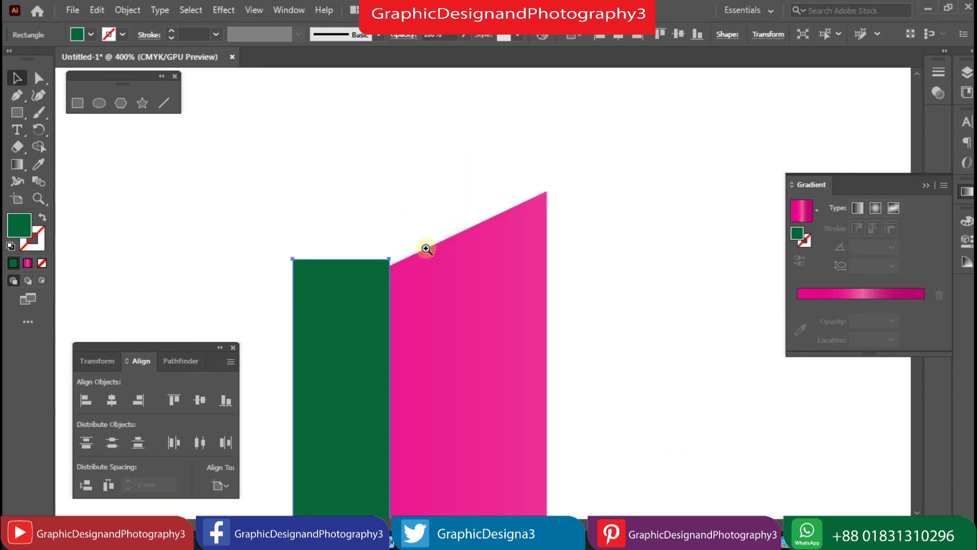
{"action": "left_click", "coordinate": [425, 247], "text": "ctrl"}
{"action": "left_click", "coordinate": [415, 299], "text": "ctrl"}
{"action": "left_click_drag", "start_coordinate": [440, 327], "coordinate": [406, 223]}
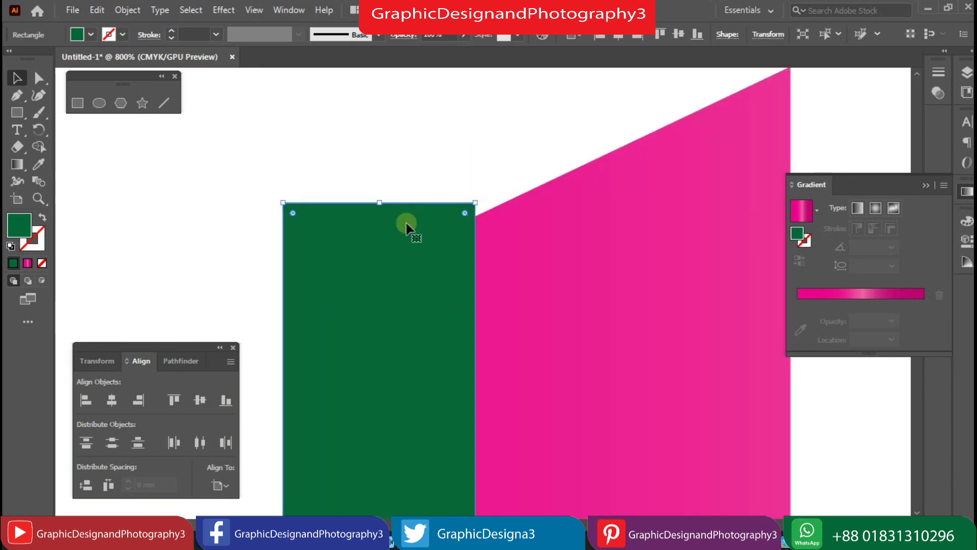
{"action": "key", "text": "Down"}
{"action": "key", "text": "Down"}
Lower the green bar's top-left anchor so its top matches the stem's slant.
{"action": "left_click", "coordinate": [425, 189]}
{"action": "left_click", "coordinate": [414, 241]}
{"action": "left_click", "coordinate": [40, 78]}
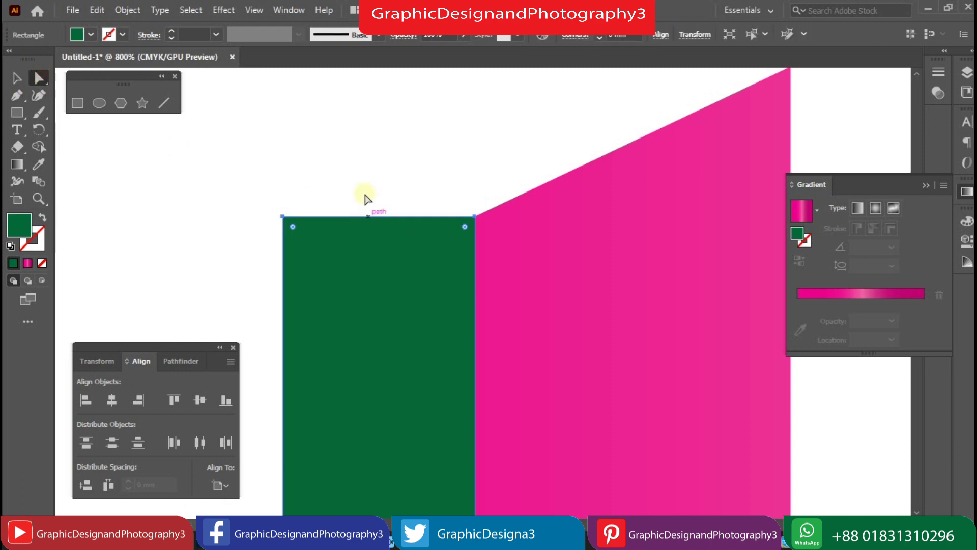
{"action": "left_click_drag", "start_coordinate": [282, 219], "coordinate": [283, 314]}
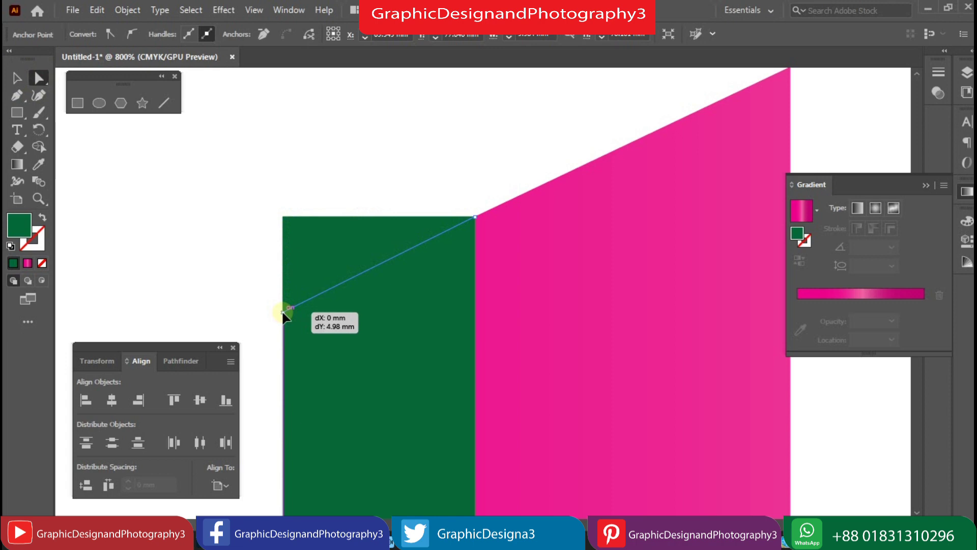
{"action": "left_click_drag", "start_coordinate": [283, 313], "coordinate": [284, 303]}
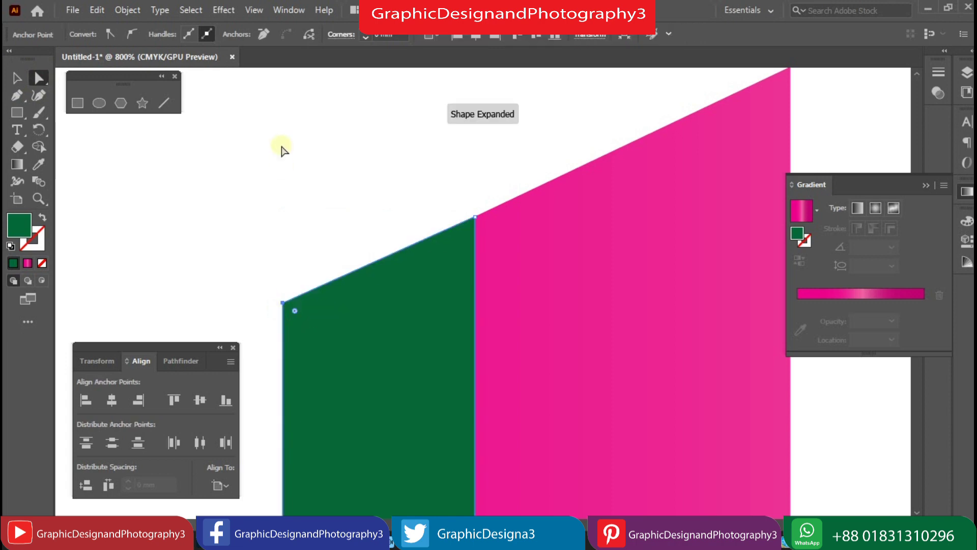
{"action": "key", "text": "ctrl+minus"}
{"action": "left_click_drag", "start_coordinate": [506, 362], "coordinate": [473, 349]}
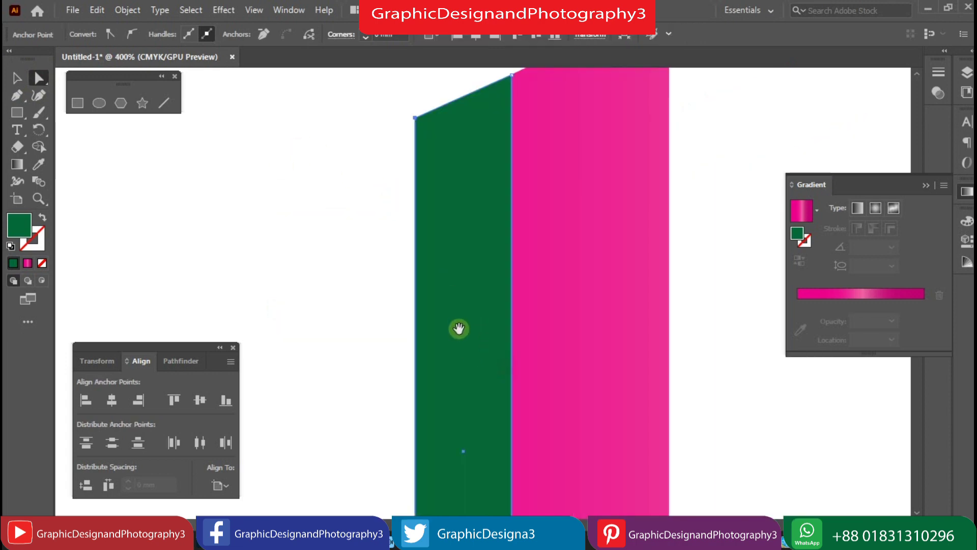
{"action": "key", "text": "ctrl+minus"}
{"action": "key", "text": "ctrl+minus"}
{"action": "key", "text": "ctrl+minus"}
{"action": "key", "text": "ctrl+minus"}
{"action": "key", "text": "ctrl+minus"}
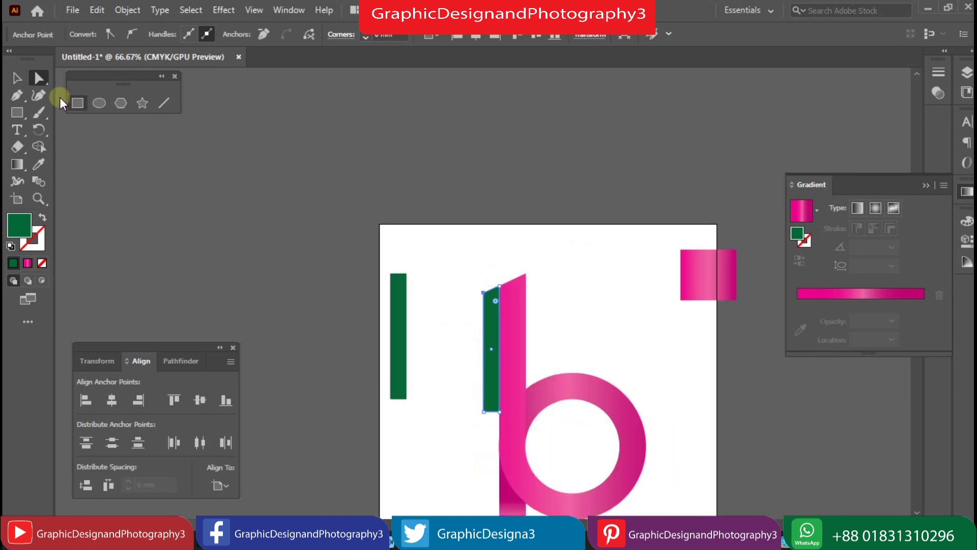
{"action": "left_click", "coordinate": [15, 77]}
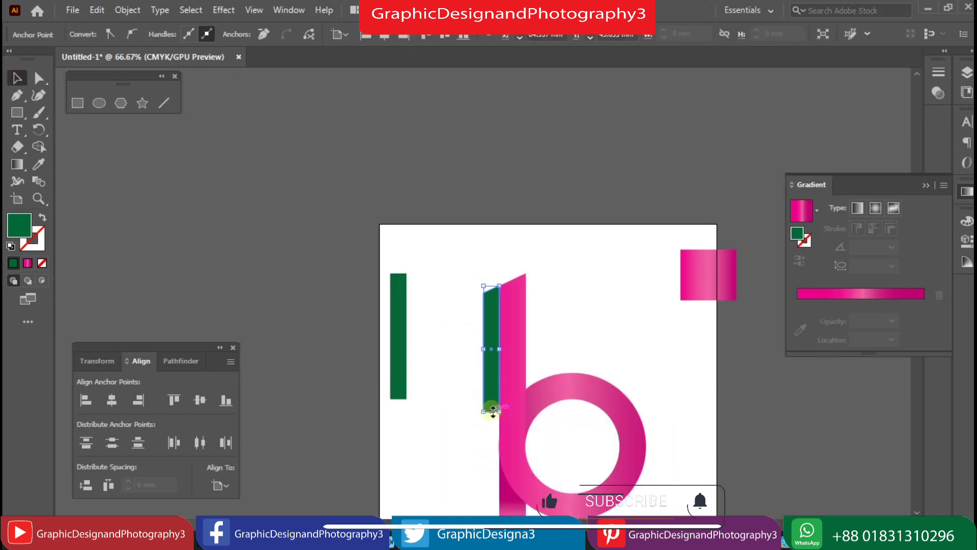
Raise the green bar's bottom and drag its bottom-left anchor right to taper it.
{"action": "left_click_drag", "start_coordinate": [495, 408], "coordinate": [495, 402]}
{"action": "key", "text": "ctrl+plus"}
{"action": "left_click", "coordinate": [500, 375]}
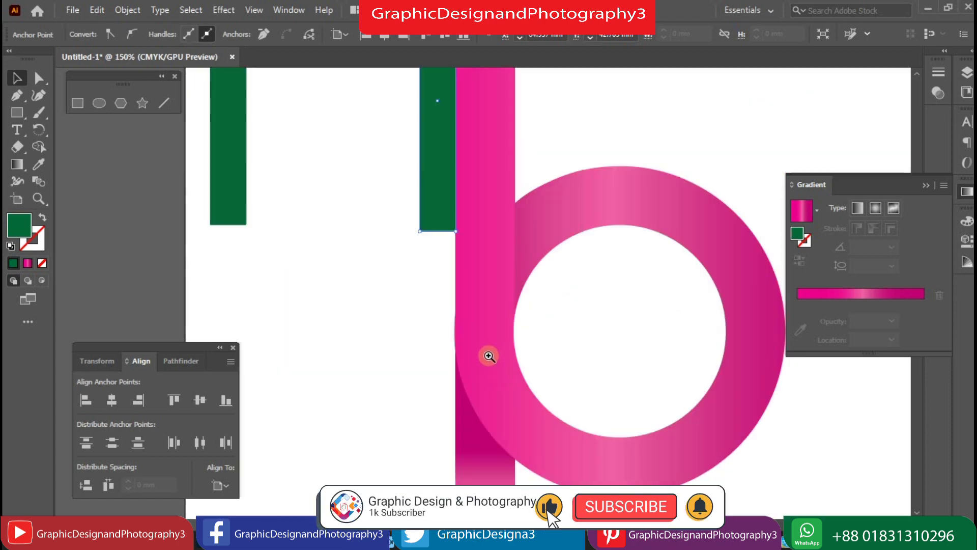
{"action": "left_click", "coordinate": [489, 356]}
{"action": "scroll", "coordinate": [414, 170], "scroll_direction": "up", "scroll_amount": 3}
{"action": "left_click", "coordinate": [36, 76]}
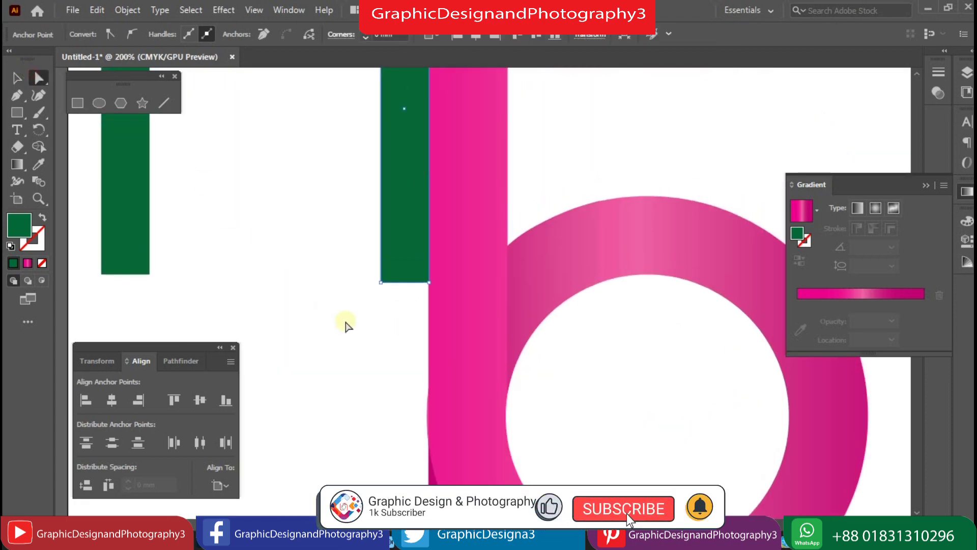
{"action": "left_click_drag", "start_coordinate": [381, 282], "coordinate": [428, 281]}
{"action": "key", "text": "ctrl+minus"}
{"action": "key", "text": "ctrl+minus"}
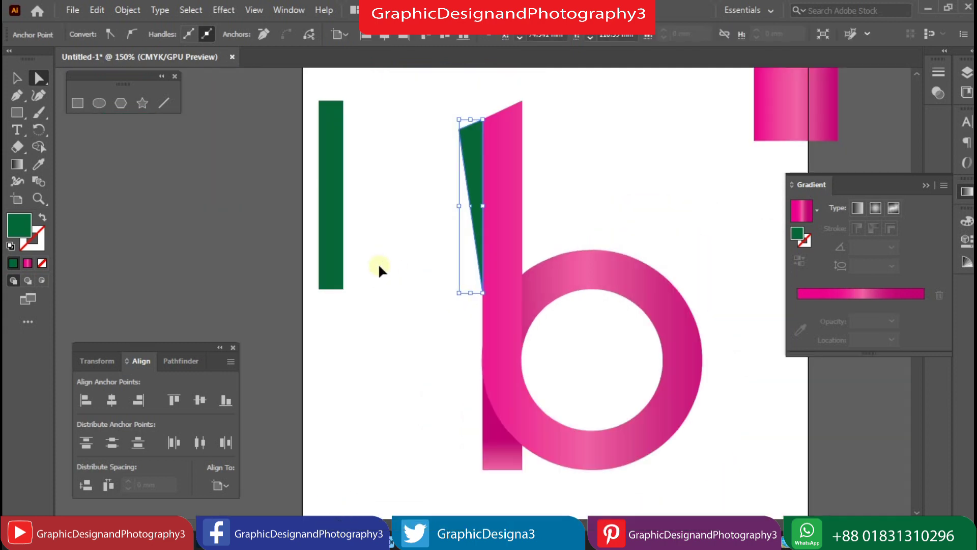
Move the spare green bar up beside the tapered piece.
{"action": "left_click", "coordinate": [19, 77]}
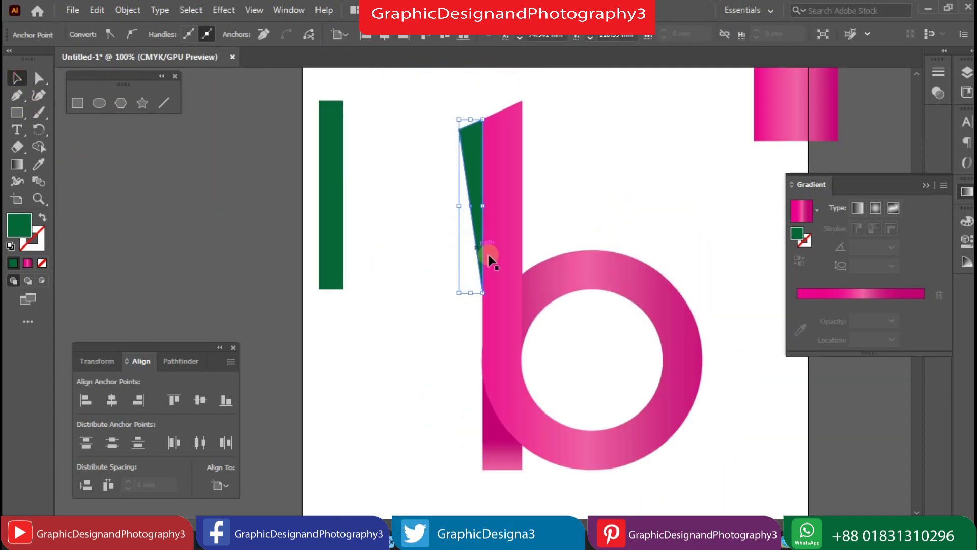
{"action": "left_click", "coordinate": [414, 221]}
{"action": "left_click_drag", "start_coordinate": [336, 179], "coordinate": [450, 201]}
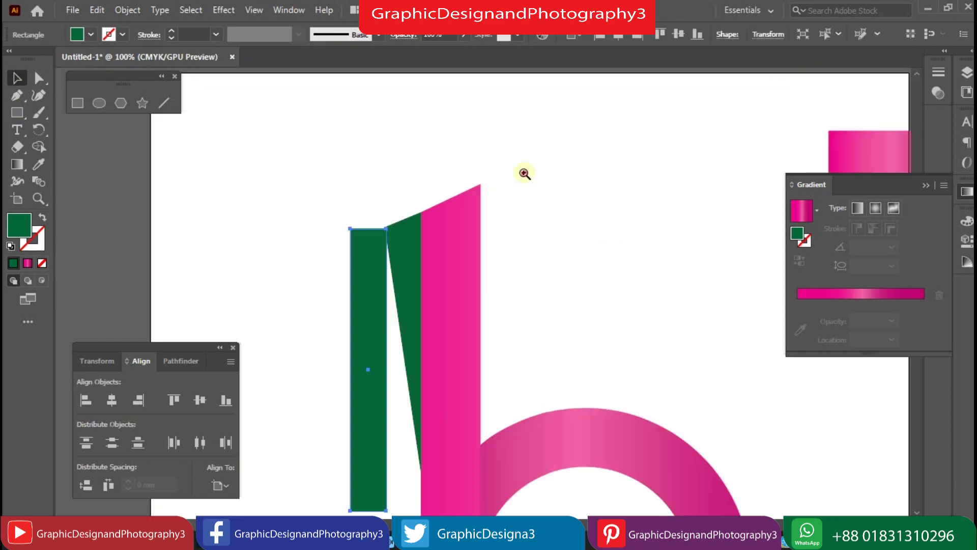
Zoom in and drag the green strip's top-left anchor slightly lower.
{"action": "key", "text": "ctrl+plus"}
{"action": "left_click", "coordinate": [356, 333]}
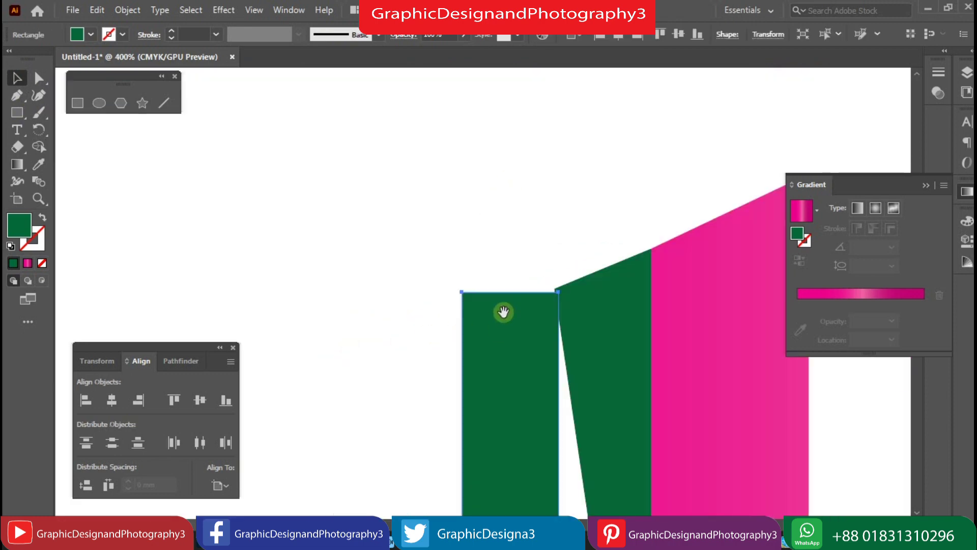
{"action": "key", "text": "ctrl+plus"}
{"action": "left_click", "coordinate": [528, 273]}
{"action": "left_click_drag", "start_coordinate": [469, 316], "coordinate": [461, 301]}
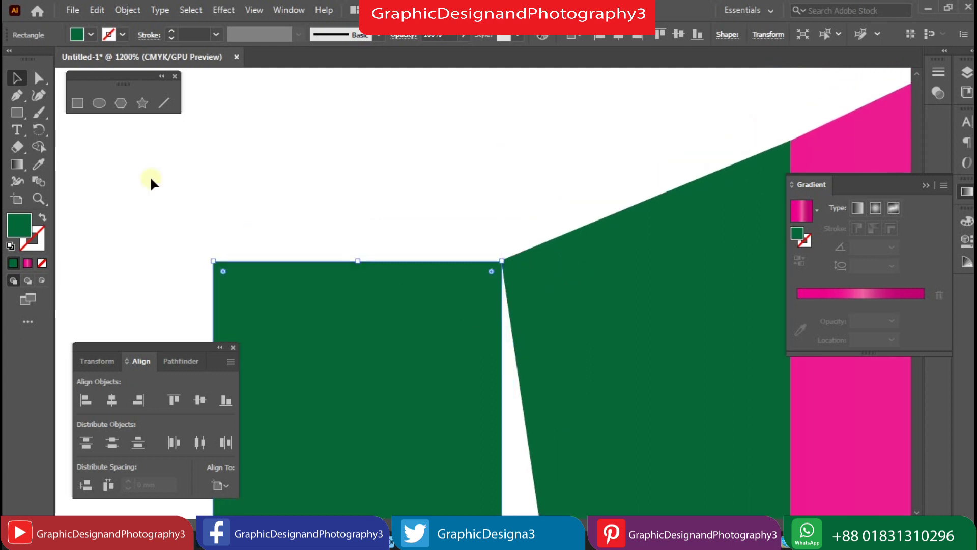
{"action": "left_click", "coordinate": [38, 78]}
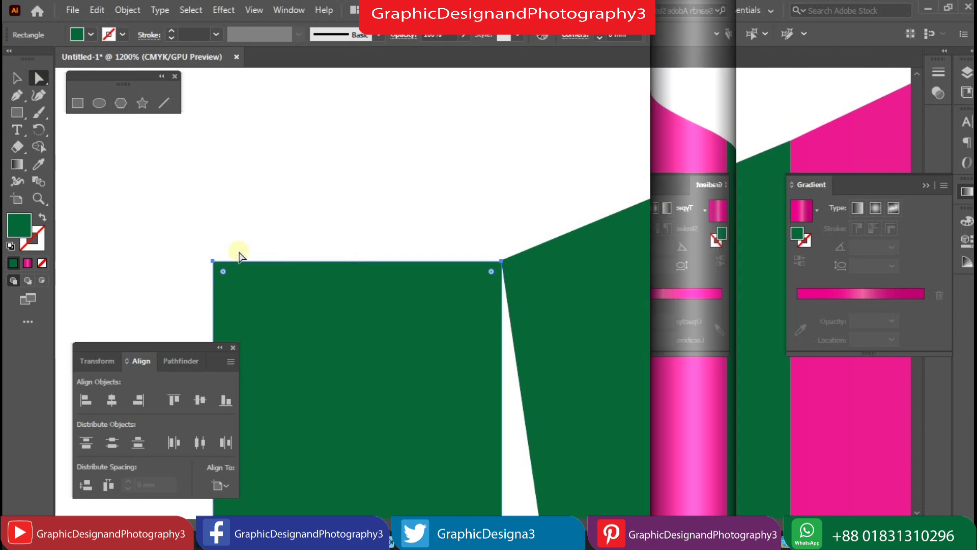
{"action": "left_click_drag", "start_coordinate": [316, 229], "coordinate": [316, 274]}
{"action": "key", "text": "ctrl+z"}
{"action": "mouse_move", "coordinate": [453, 181]}
{"action": "left_mouse_down"}
{"action": "mouse_move", "coordinate": [314, 238]}
{"action": "mouse_move", "coordinate": [323, 325]}
{"action": "mouse_move", "coordinate": [314, 342]}
{"action": "left_mouse_up"}
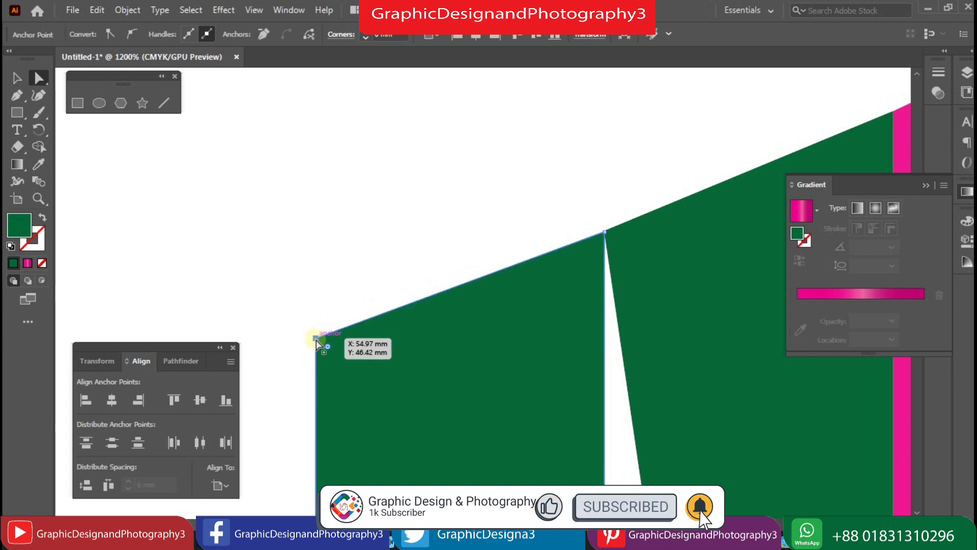
{"action": "left_click_drag", "start_coordinate": [314, 342], "coordinate": [319, 336]}
Check against the stem and lower the strip's top-left corner a bit more.
{"action": "key", "text": "ctrl+minus"}
{"action": "key", "text": "ctrl+minus"}
{"action": "key", "text": "ctrl+minus"}
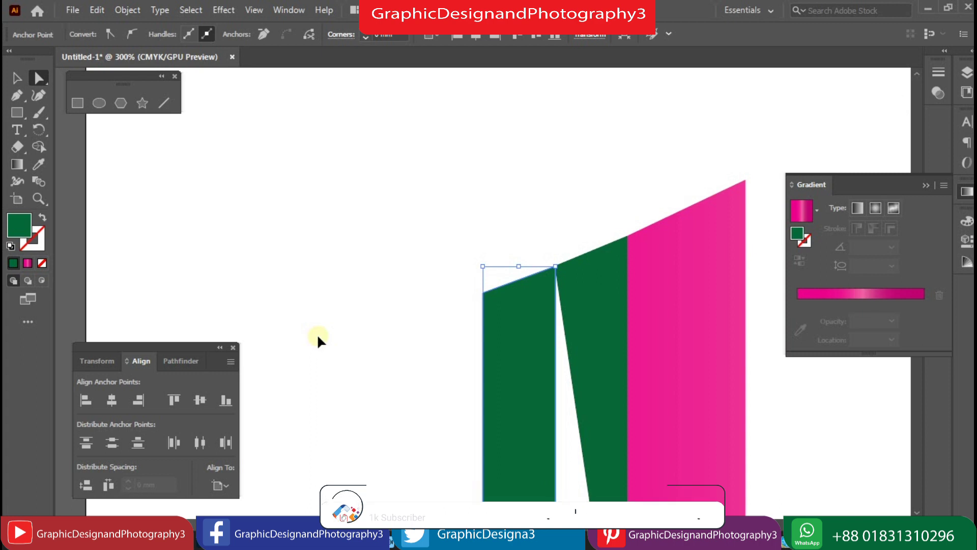
{"action": "key", "text": "ctrl+minus"}
{"action": "key", "text": "ctrl+minus"}
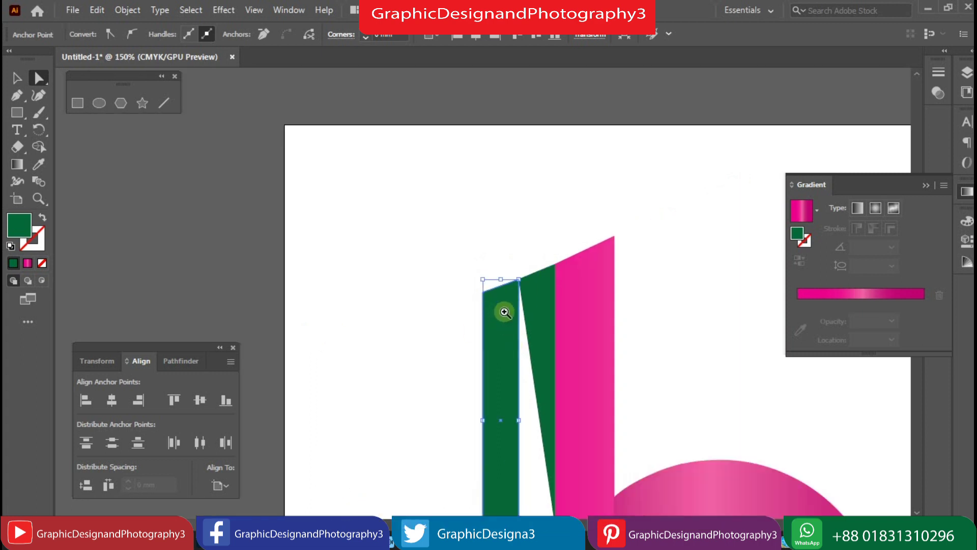
{"action": "key", "text": "ctrl+plus"}
{"action": "key", "text": "ctrl+plus"}
{"action": "key", "text": "ctrl+plus"}
{"action": "key", "text": "ctrl+plus"}
{"action": "left_click_drag", "start_coordinate": [495, 405], "coordinate": [478, 411]}
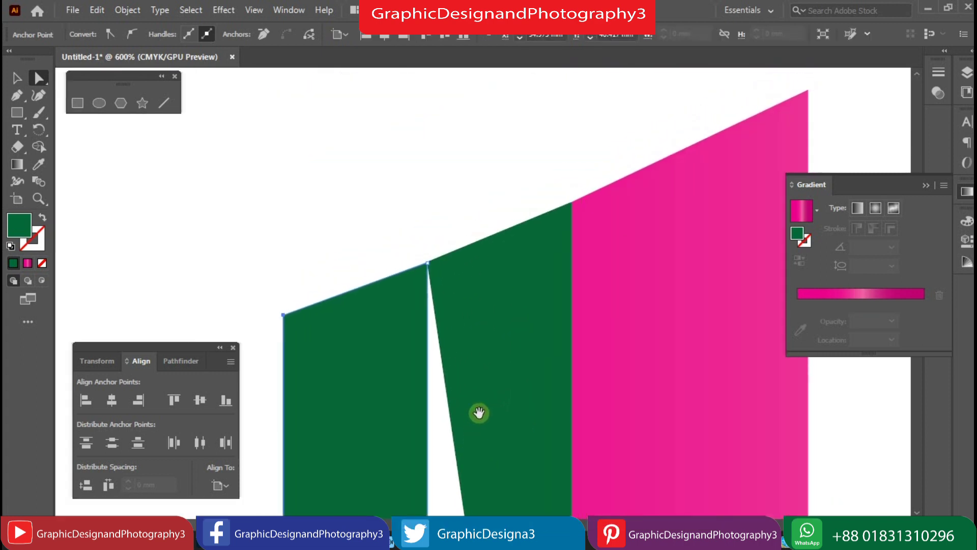
{"action": "left_click_drag", "start_coordinate": [283, 315], "coordinate": [284, 325]}
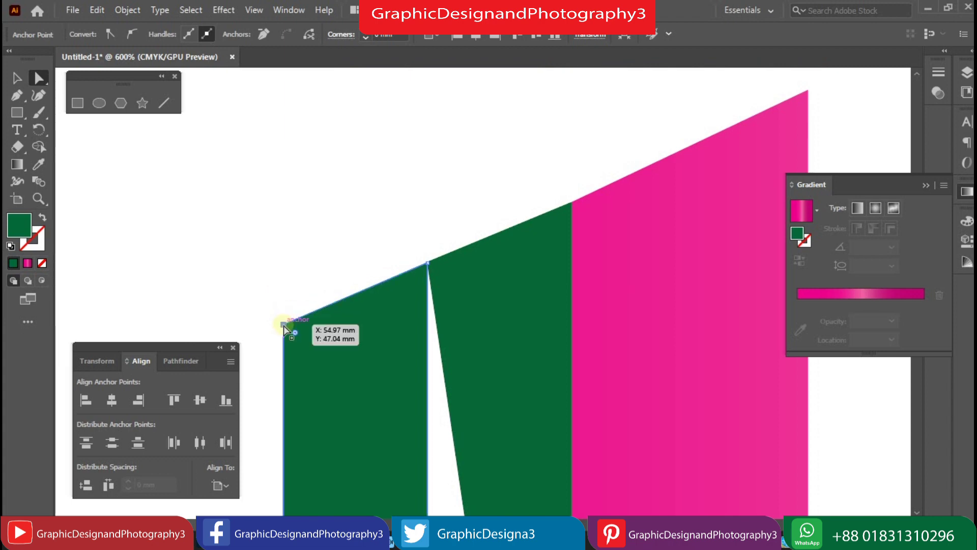
{"action": "key", "text": "ctrl+minus"}
{"action": "key", "text": "ctrl+minus"}
{"action": "key", "text": "ctrl+minus"}
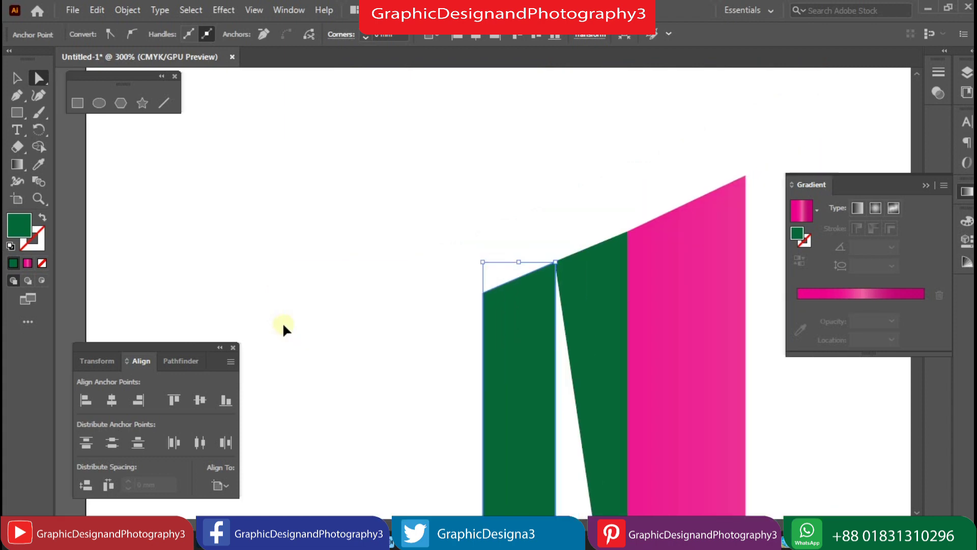
{"action": "left_click_drag", "start_coordinate": [506, 343], "coordinate": [402, 208]}
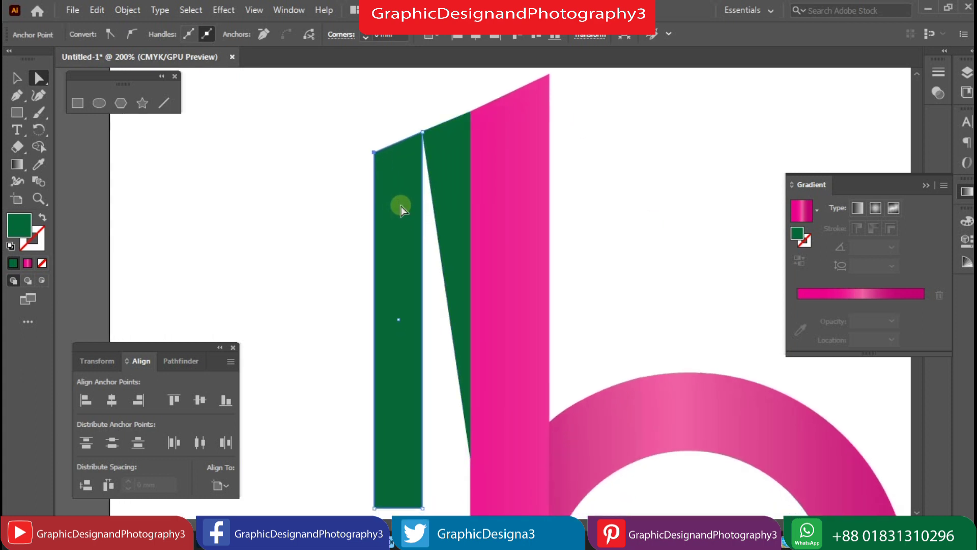
Drag the left strip's bottom corners up and right onto the pink stem's edge.
{"action": "left_click", "coordinate": [422, 508]}
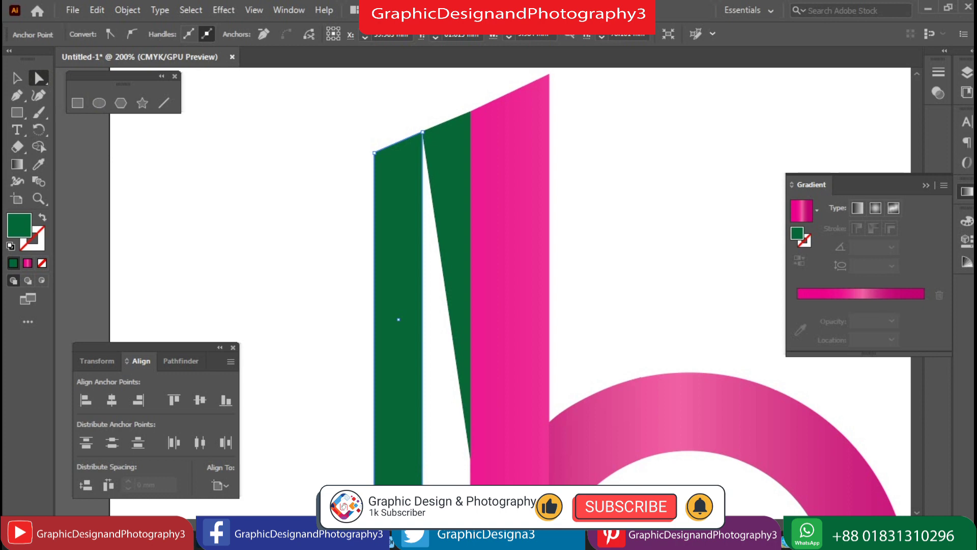
{"action": "left_click", "coordinate": [443, 476]}
{"action": "left_click", "coordinate": [406, 475]}
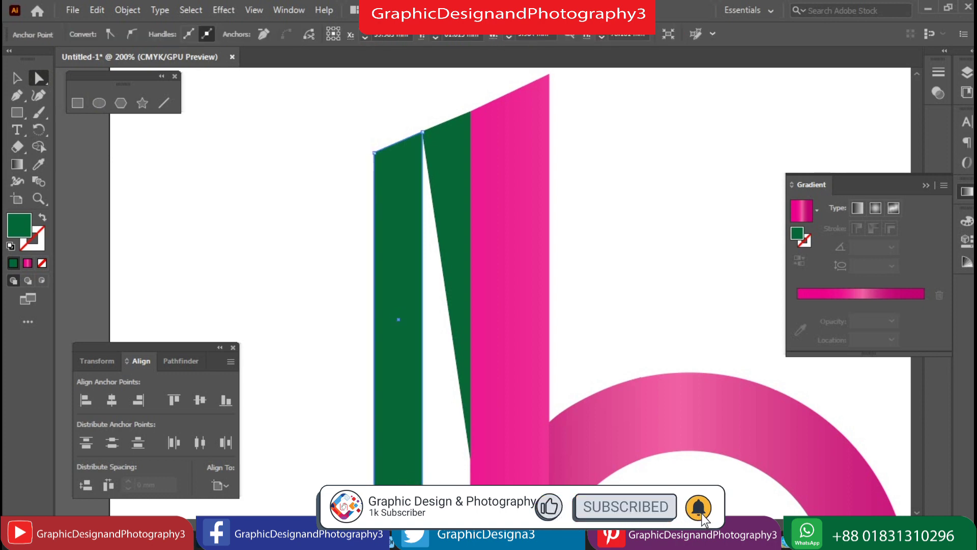
{"action": "left_click_drag", "start_coordinate": [430, 493], "coordinate": [470, 459]}
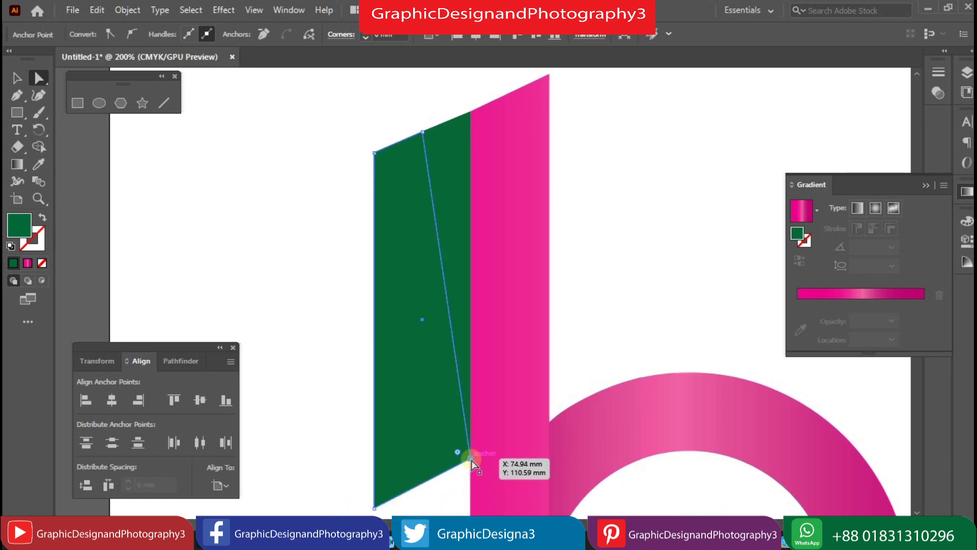
{"action": "left_click_drag", "start_coordinate": [376, 506], "coordinate": [469, 458]}
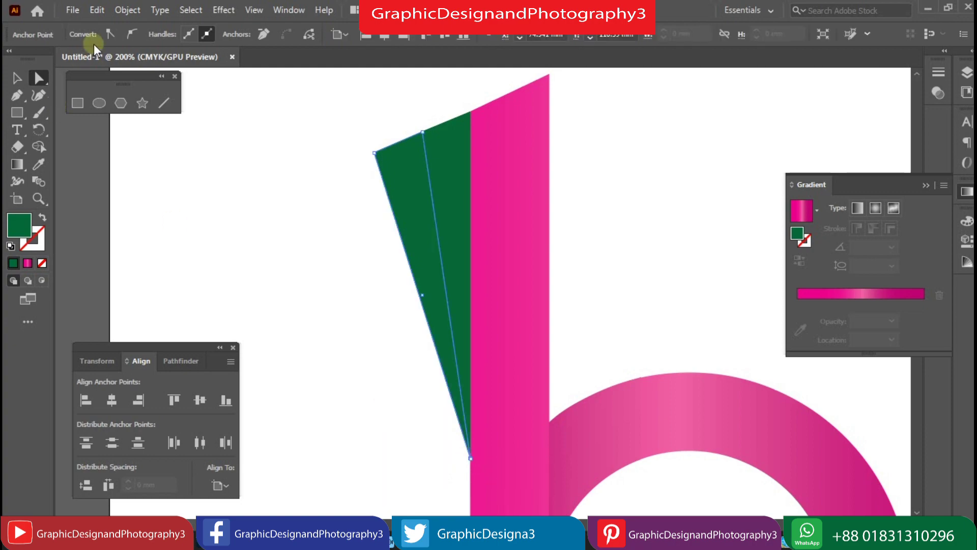
{"action": "left_click", "coordinate": [18, 82]}
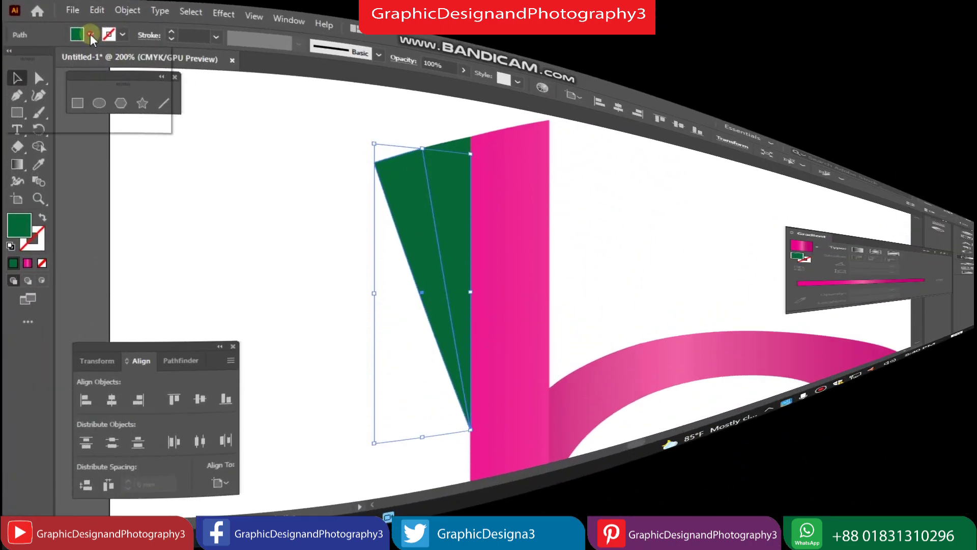
Fill the outer wedge dark navy and the inner strip purple, then zoom to 100%.
{"action": "left_click", "coordinate": [91, 35]}
{"action": "left_click", "coordinate": [133, 69]}
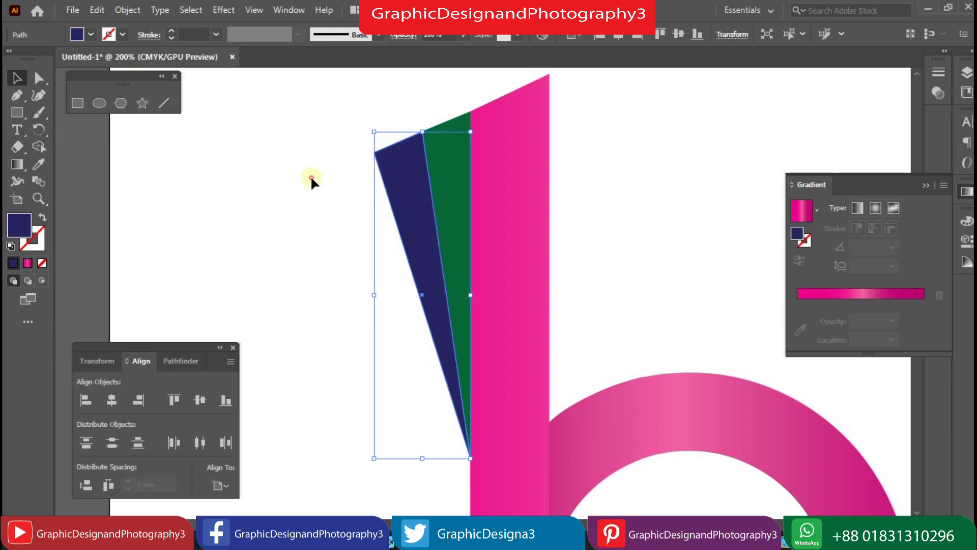
{"action": "left_click", "coordinate": [451, 184]}
{"action": "left_click", "coordinate": [91, 34]}
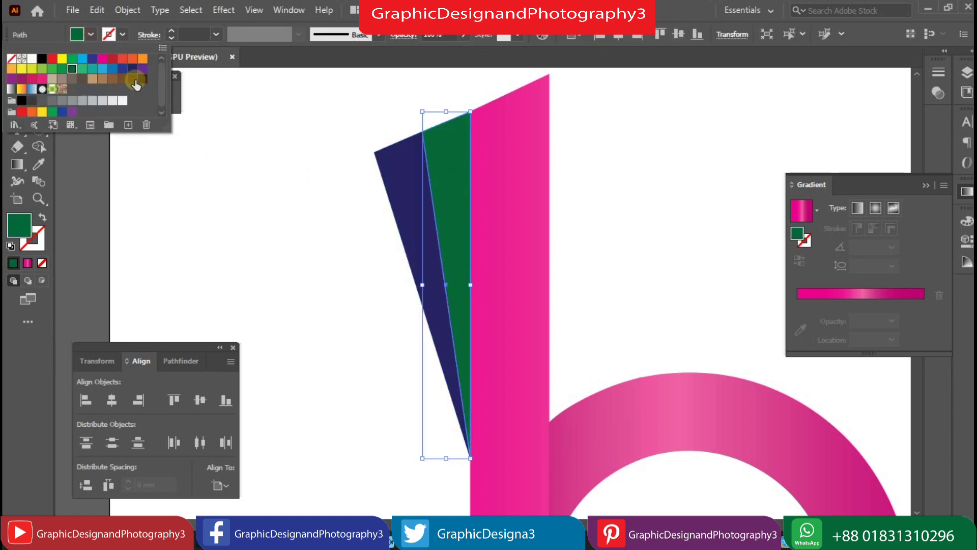
{"action": "left_click", "coordinate": [277, 176]}
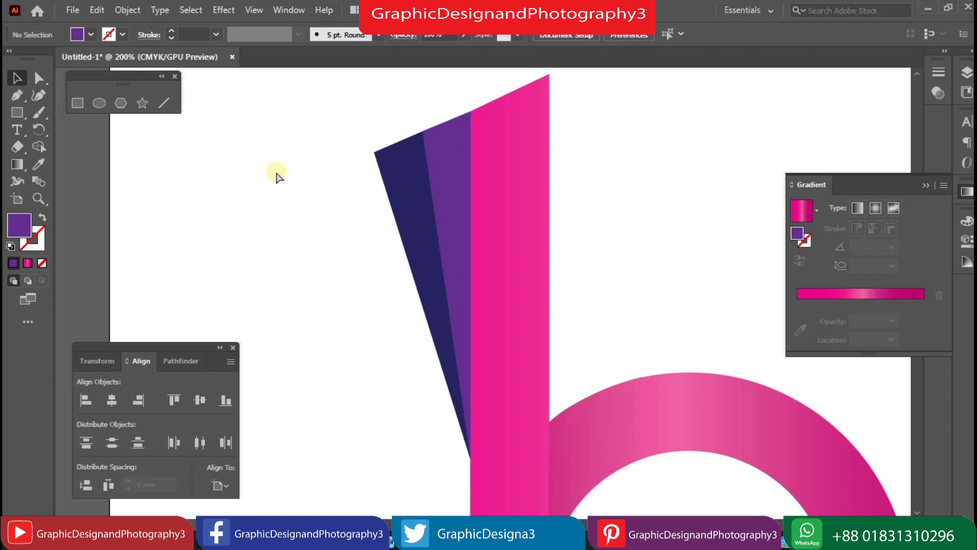
{"action": "key", "text": "ctrl+0"}
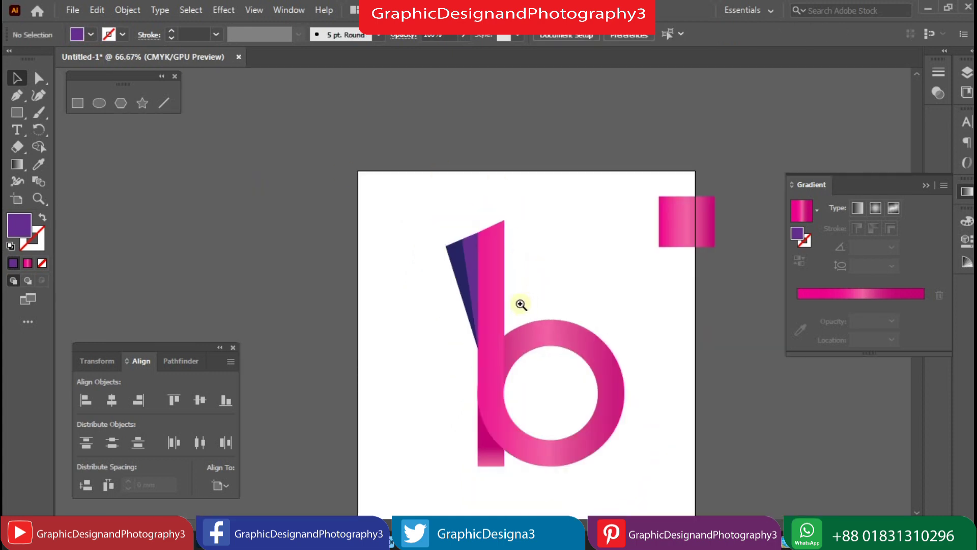
{"action": "key", "text": "ctrl+1"}
{"action": "left_click_drag", "start_coordinate": [458, 284], "coordinate": [429, 223]}
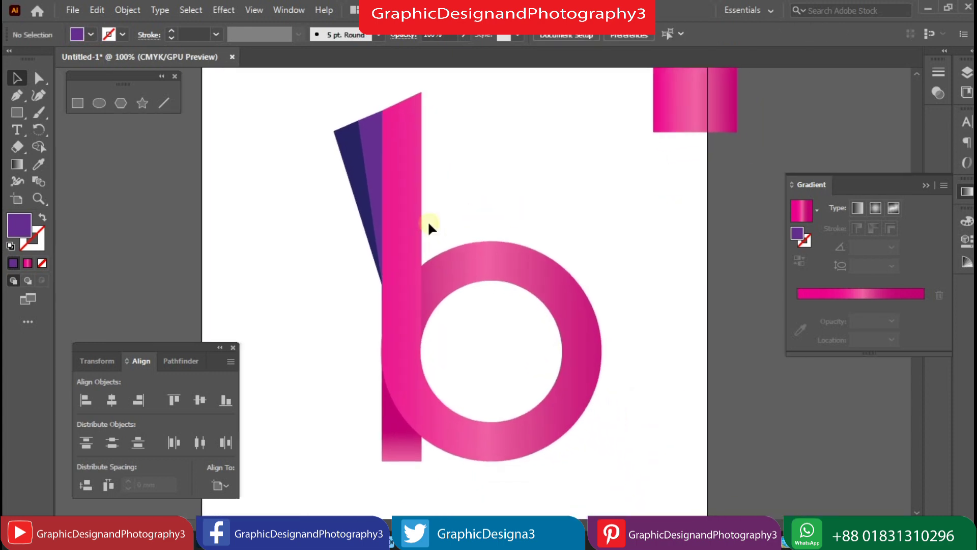
Recolour the outer wedge red and the inner strip bright blue, then deselect.
{"action": "left_click", "coordinate": [355, 158]}
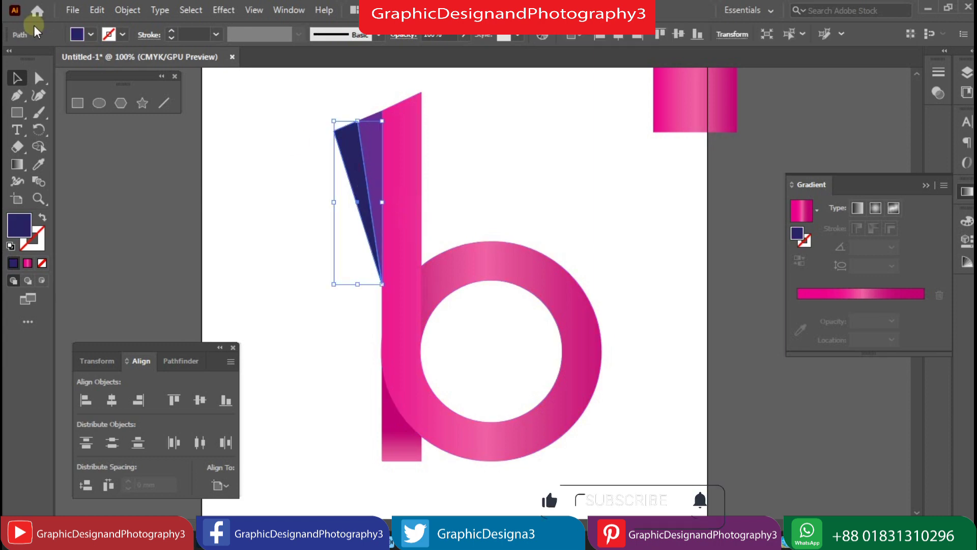
{"action": "left_click", "coordinate": [90, 34]}
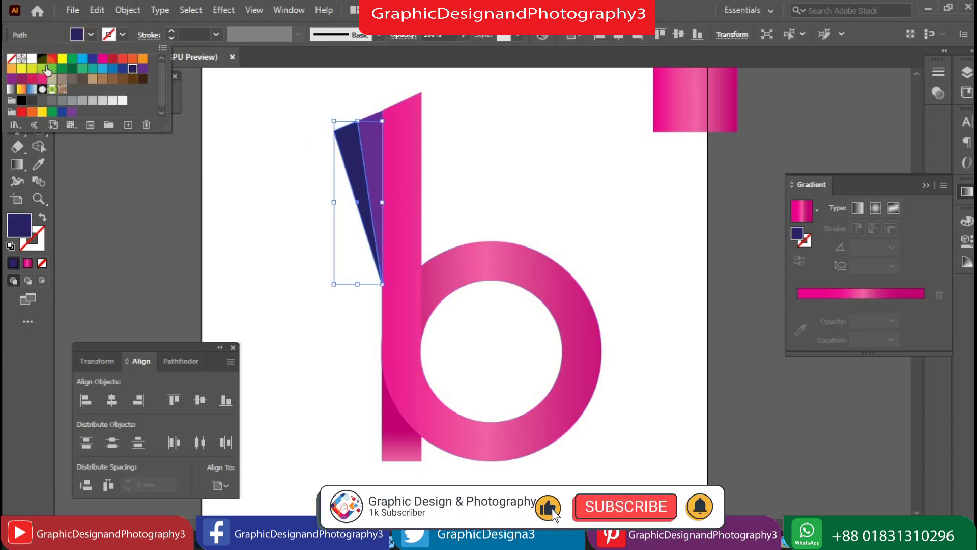
{"action": "left_click", "coordinate": [52, 58]}
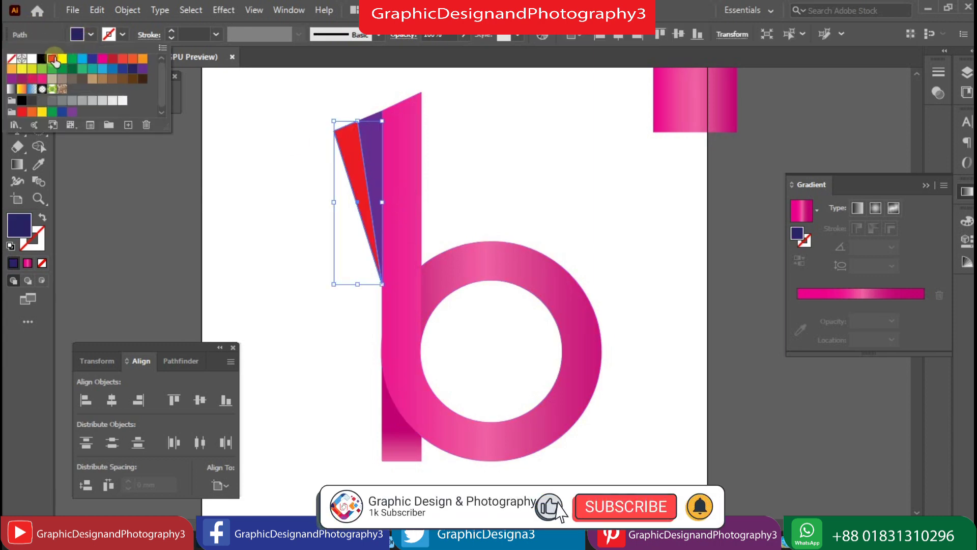
{"action": "left_click", "coordinate": [373, 140]}
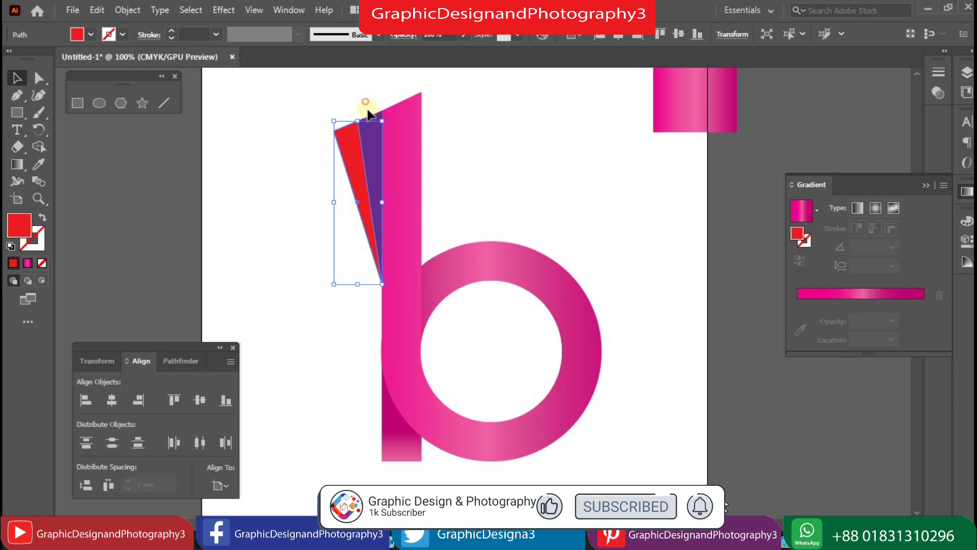
{"action": "left_click", "coordinate": [370, 133]}
{"action": "left_click", "coordinate": [91, 35]}
{"action": "left_click", "coordinate": [72, 68]}
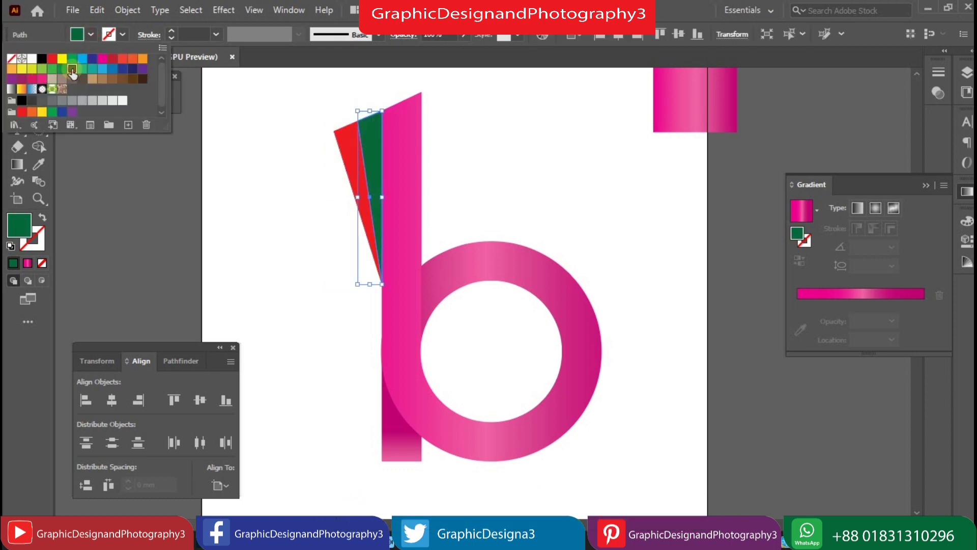
{"action": "left_click", "coordinate": [82, 60]}
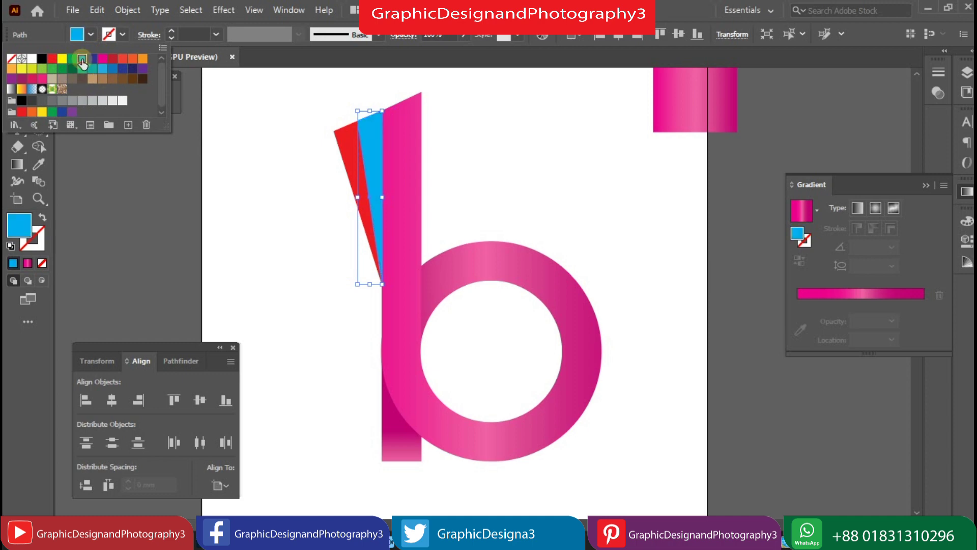
{"action": "left_click", "coordinate": [231, 169]}
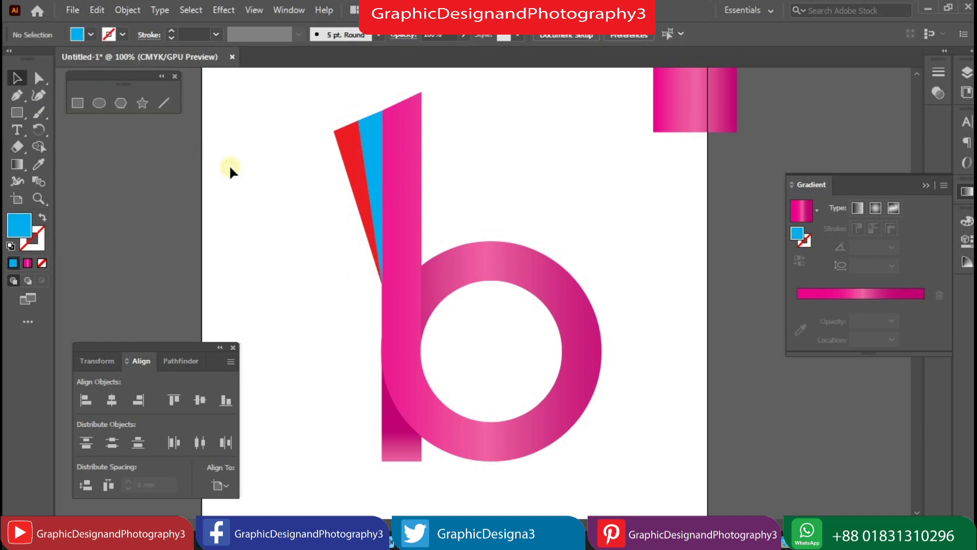
{"action": "key", "text": "ctrl+minus"}
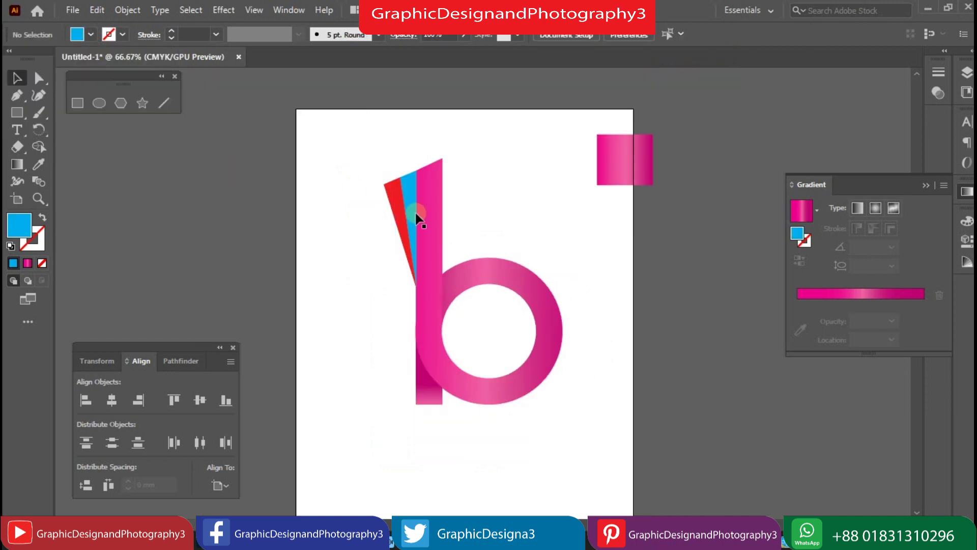
{"action": "key", "text": "ctrl+plus"}
{"action": "left_click_drag", "start_coordinate": [444, 244], "coordinate": [436, 230]}
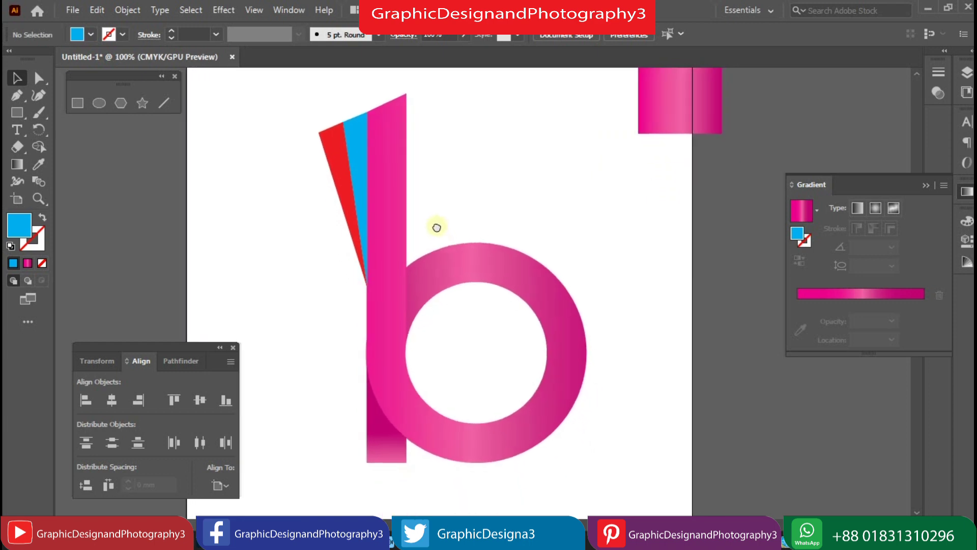